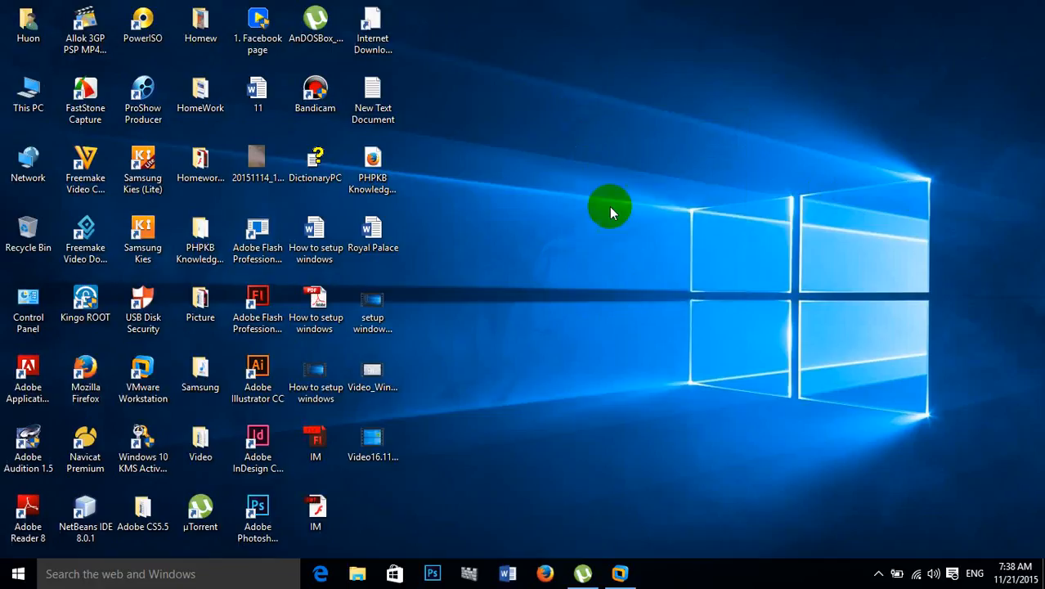
# Switch to VMware Workstation and start a new virtual machine with the Typical (recommended) configuration.
pyautogui.click(622, 575)
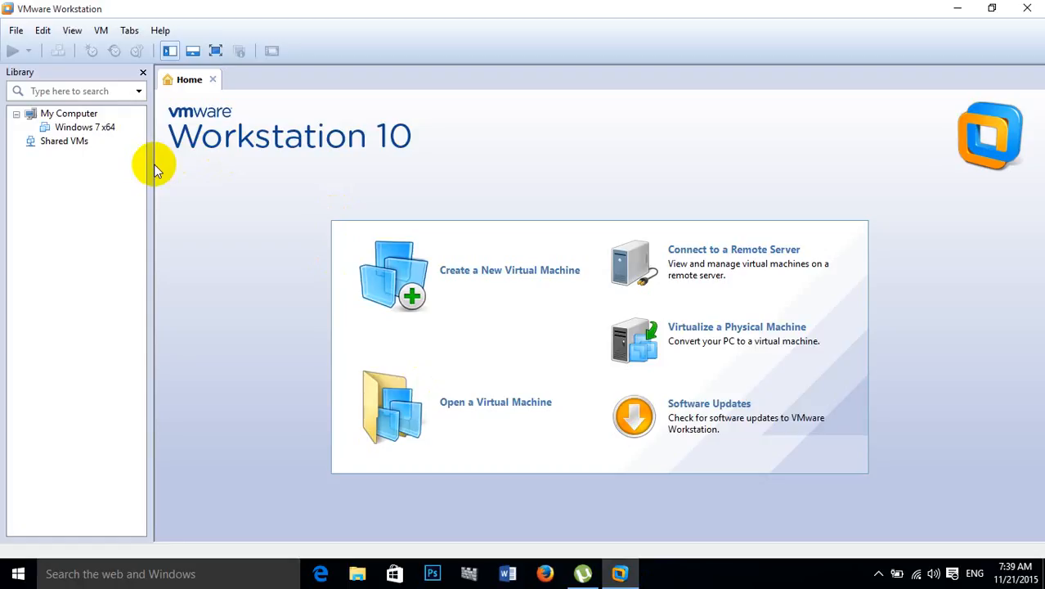
pyautogui.click(487, 289)
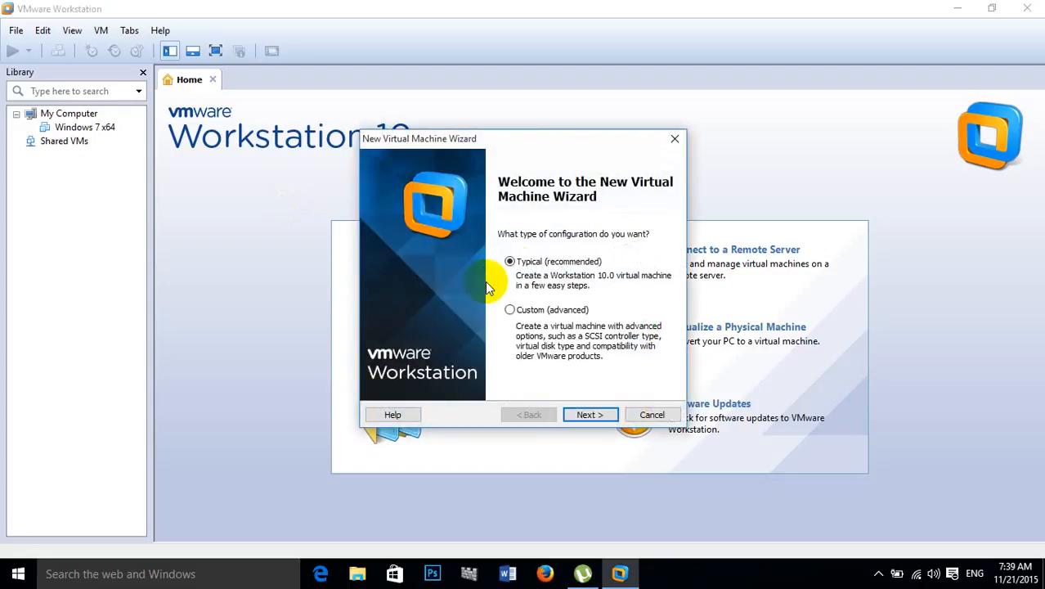
pyautogui.click(537, 261)
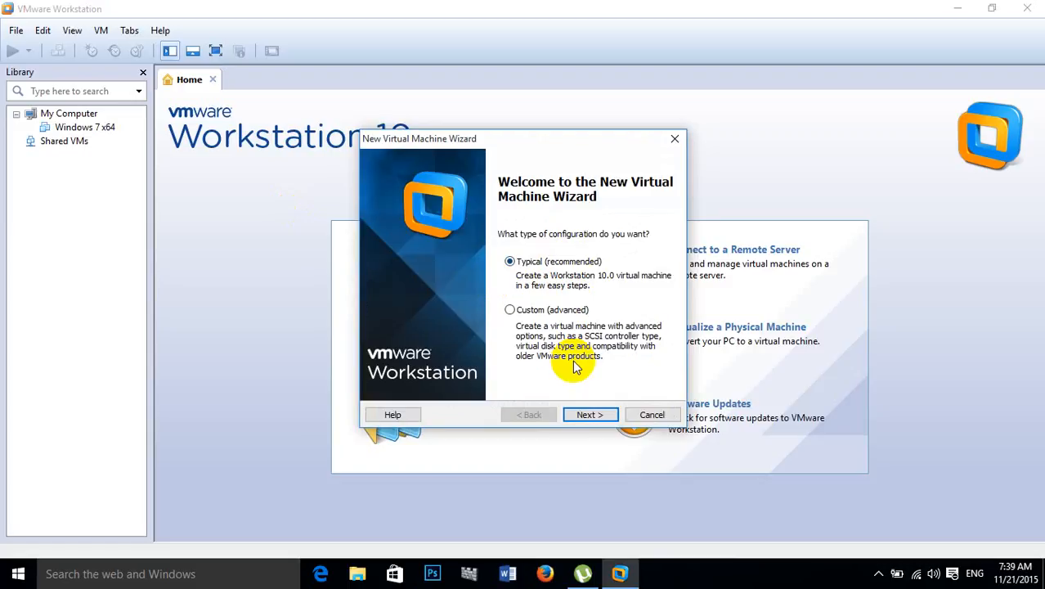
pyautogui.click(589, 415)
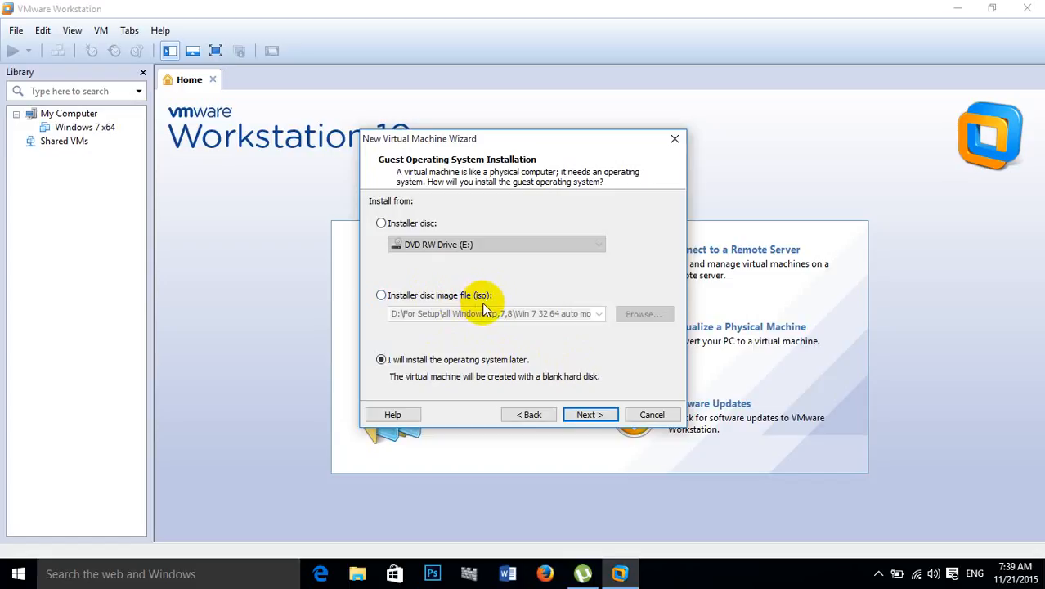
# Choose to install the operating system later so the virtual machine is created with a blank hard disk.
pyautogui.click(404, 301)
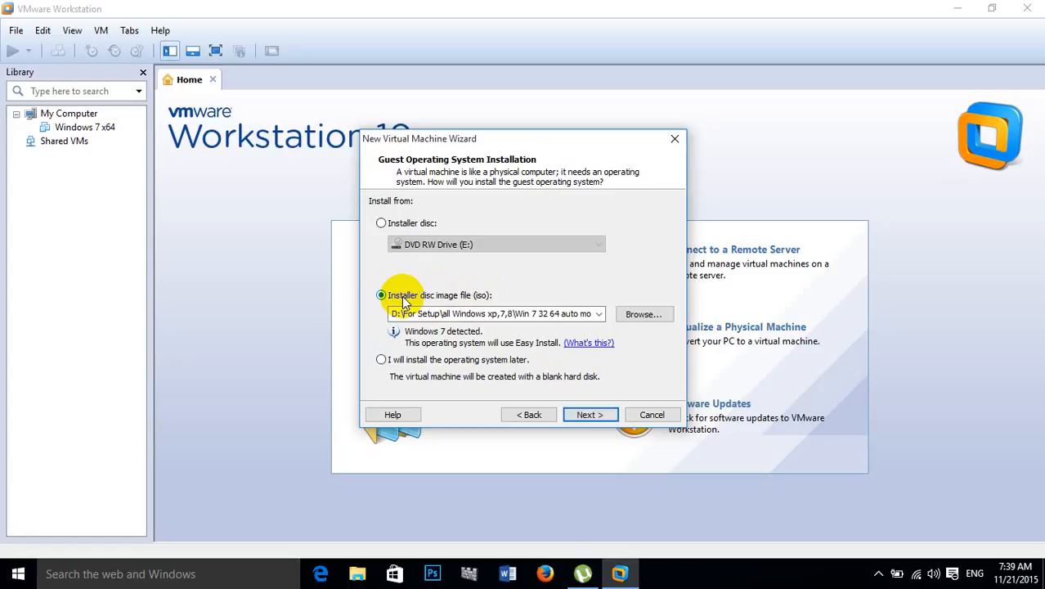
pyautogui.click(399, 366)
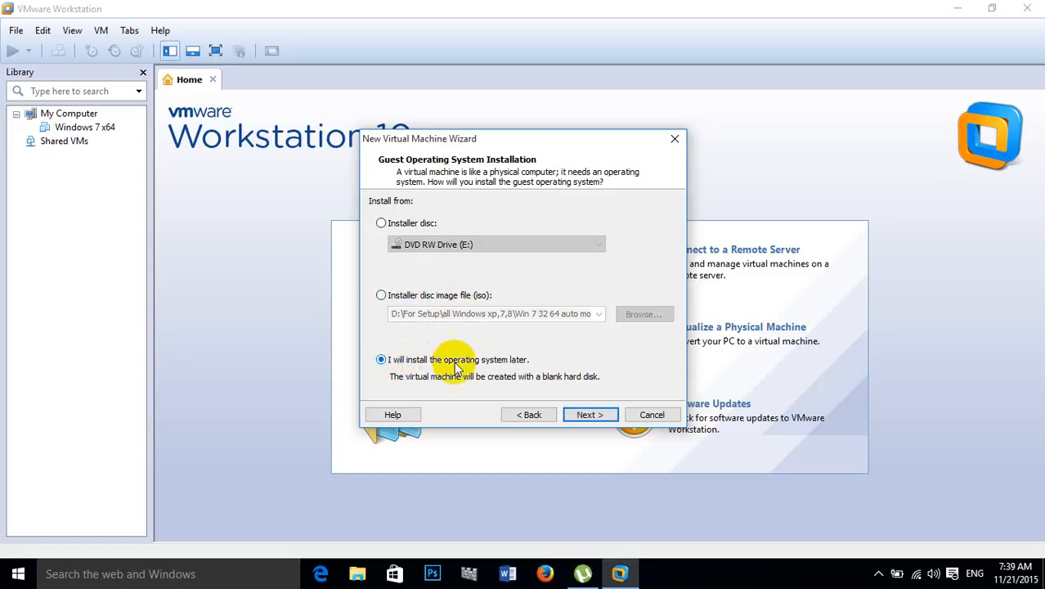
pyautogui.click(589, 417)
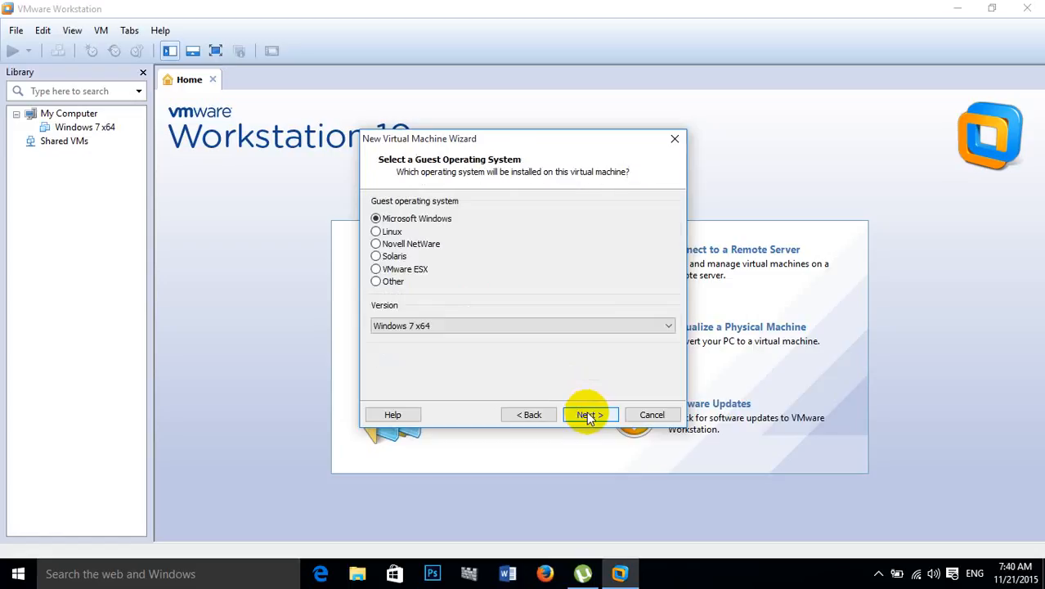
# Set the Microsoft Windows guest operating system version to Windows XP Professional and accept it.
pyautogui.click(547, 327)
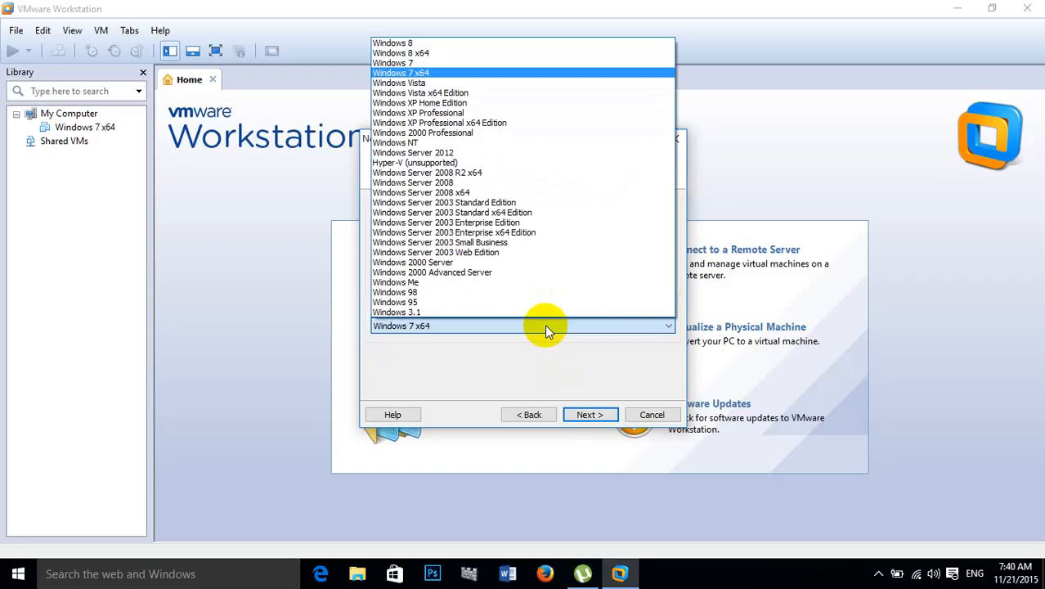
pyautogui.click(501, 114)
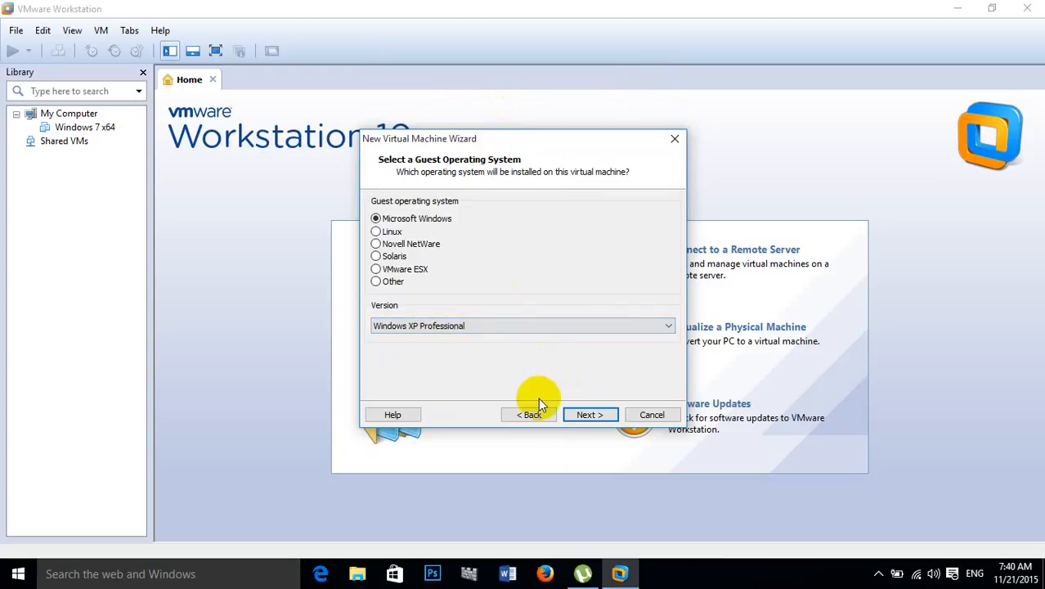
pyautogui.click(591, 414)
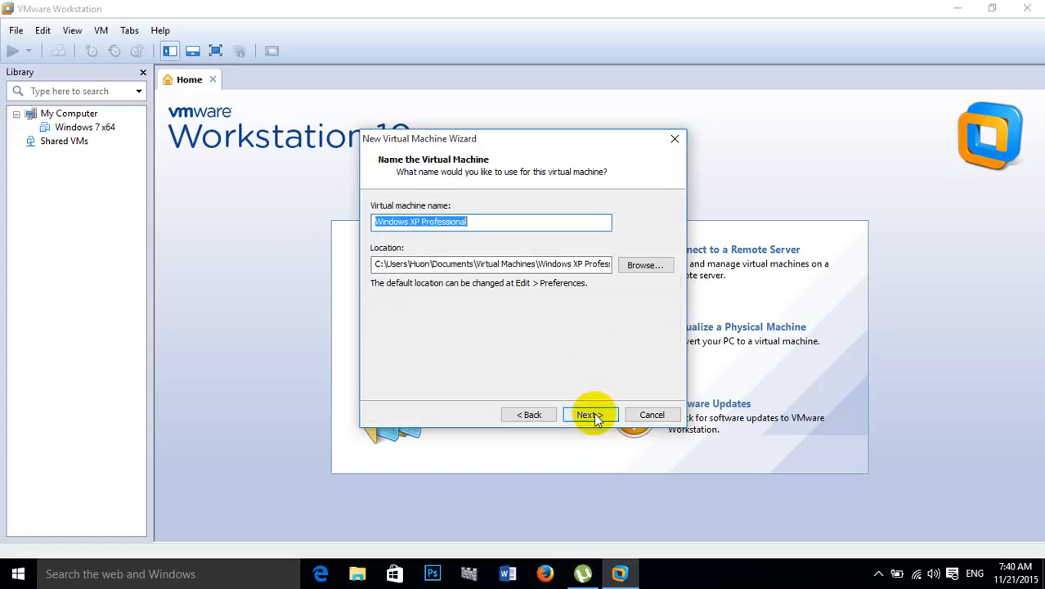
# Create a new folder named WindowXP on Local Disk (D:) and accept it as the virtual machine's location.
pyautogui.click(646, 266)
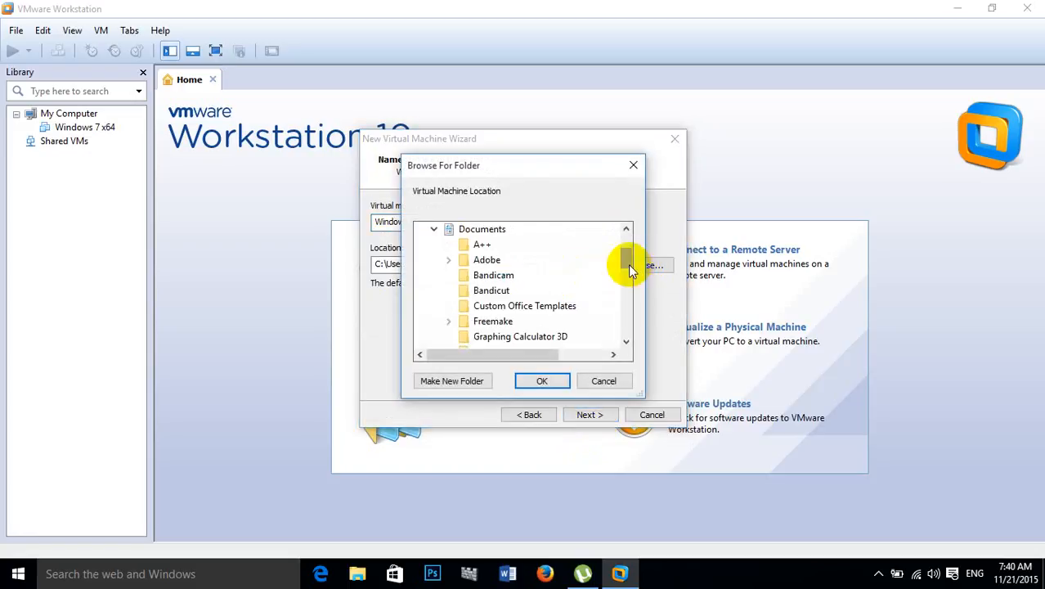
pyautogui.moveTo(631, 270); pyautogui.dragTo(626, 304)
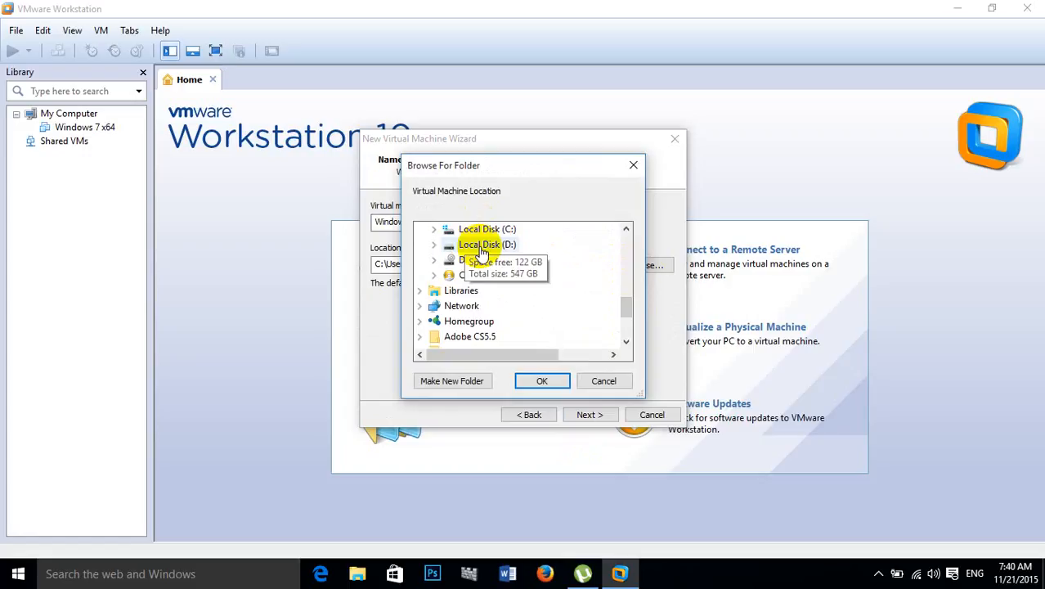
pyautogui.doubleClick(483, 245)
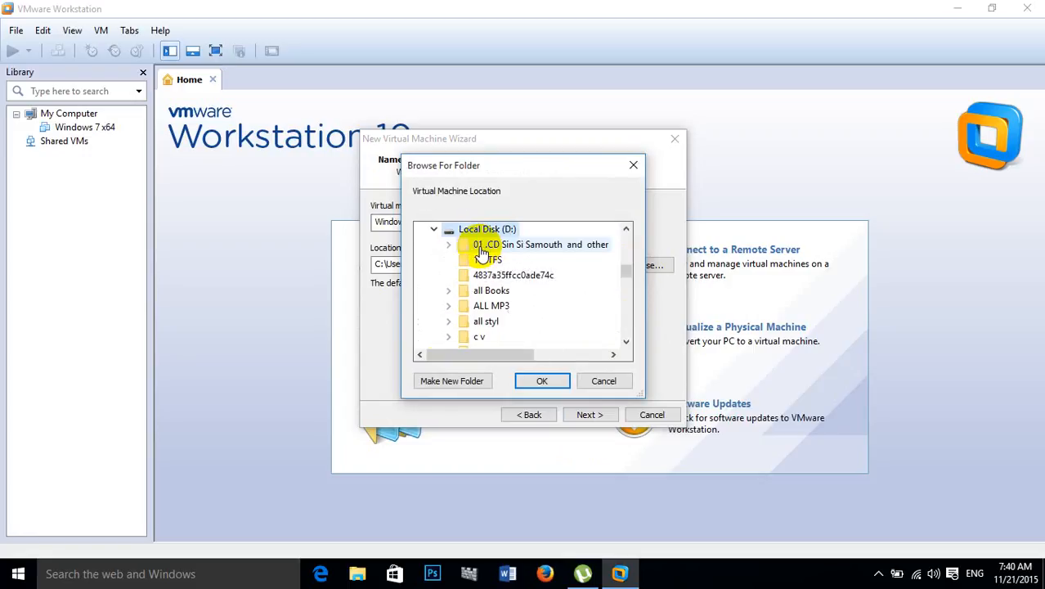
pyautogui.click(462, 387)
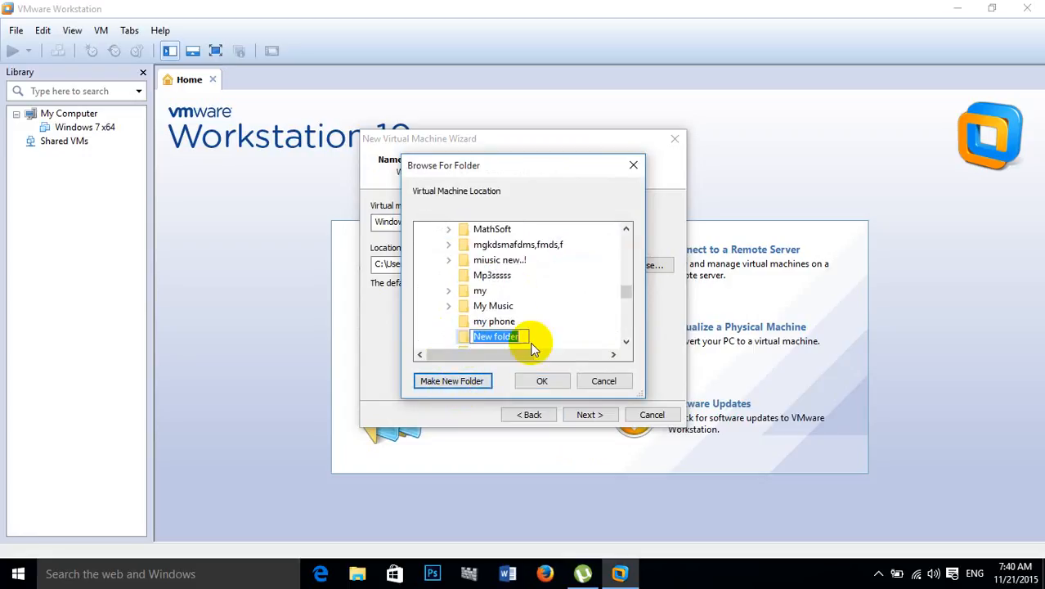
pyautogui.press('BackSpace')
pyautogui.write('WindowXP')
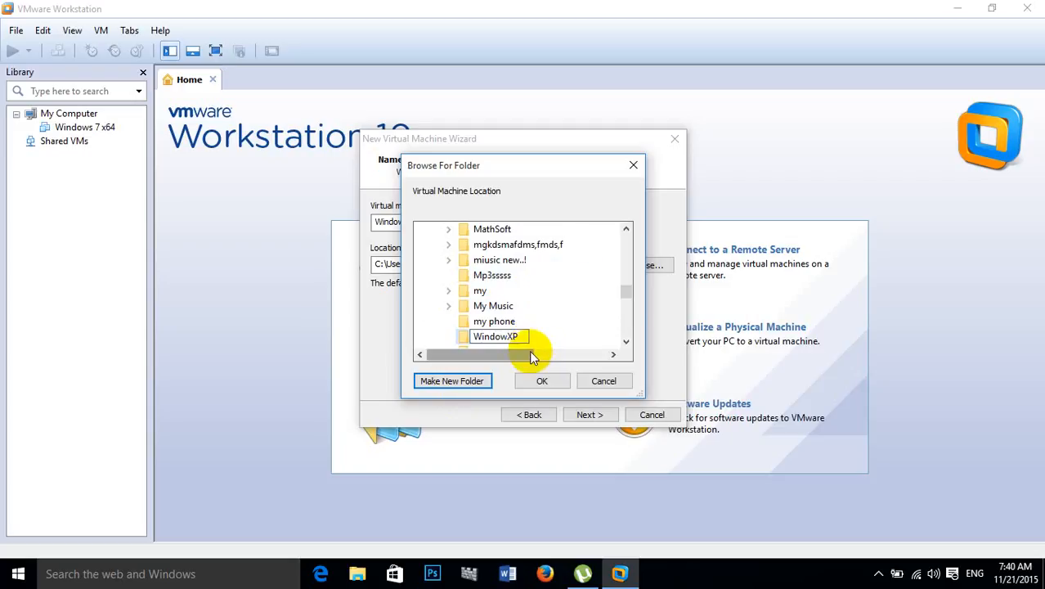
pyautogui.press('Return')
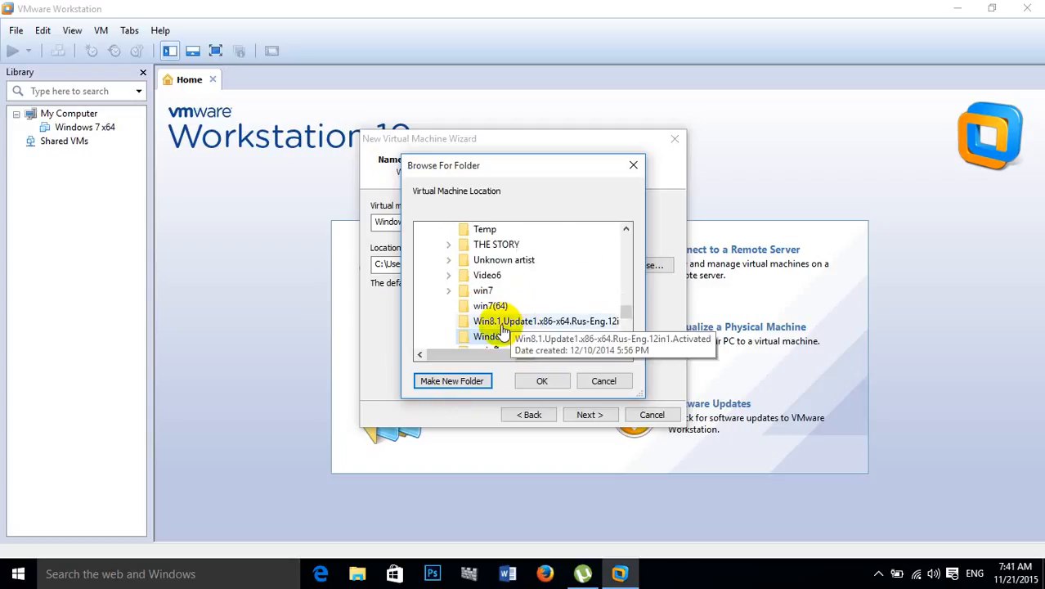
pyautogui.click(532, 376)
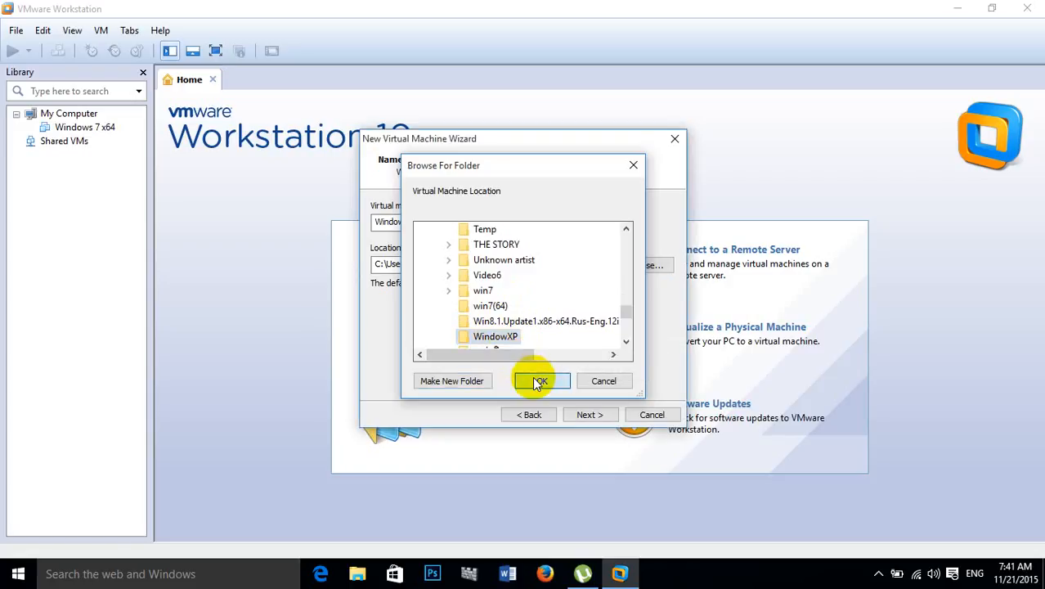
pyautogui.click(593, 417)
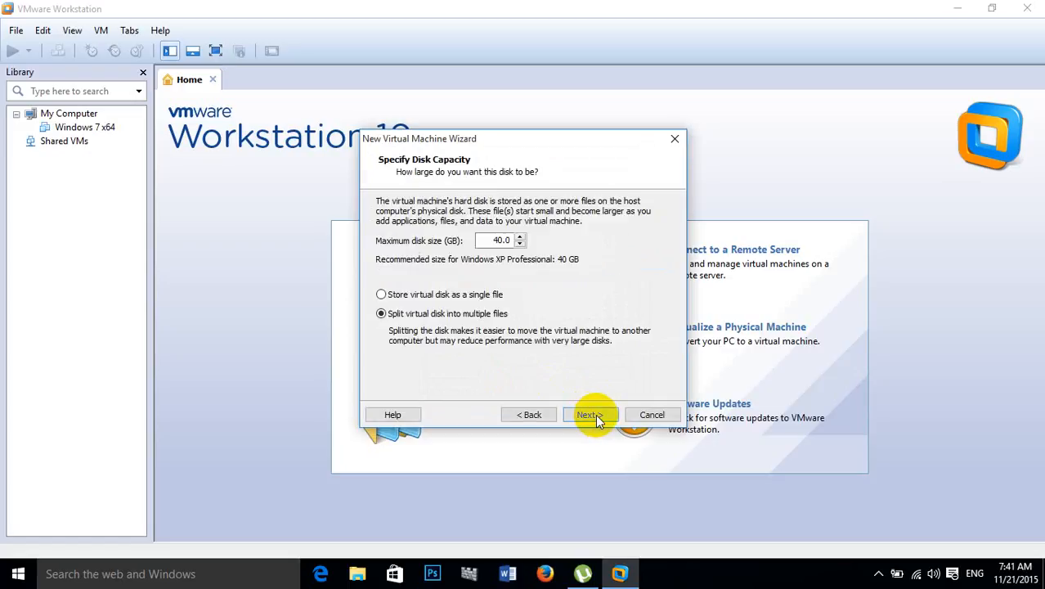
# Set the maximum disk size to 80 GB, split into multiple files, and finish creating the virtual machine.
pyautogui.click(501, 240)
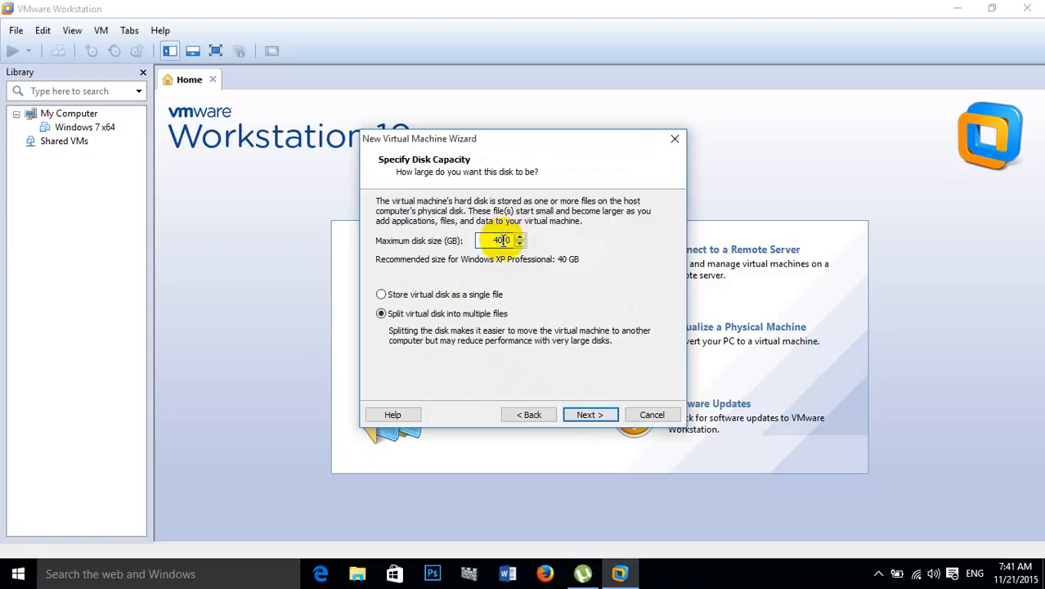
pyautogui.press('BackSpace')
pyautogui.press('BackSpace')
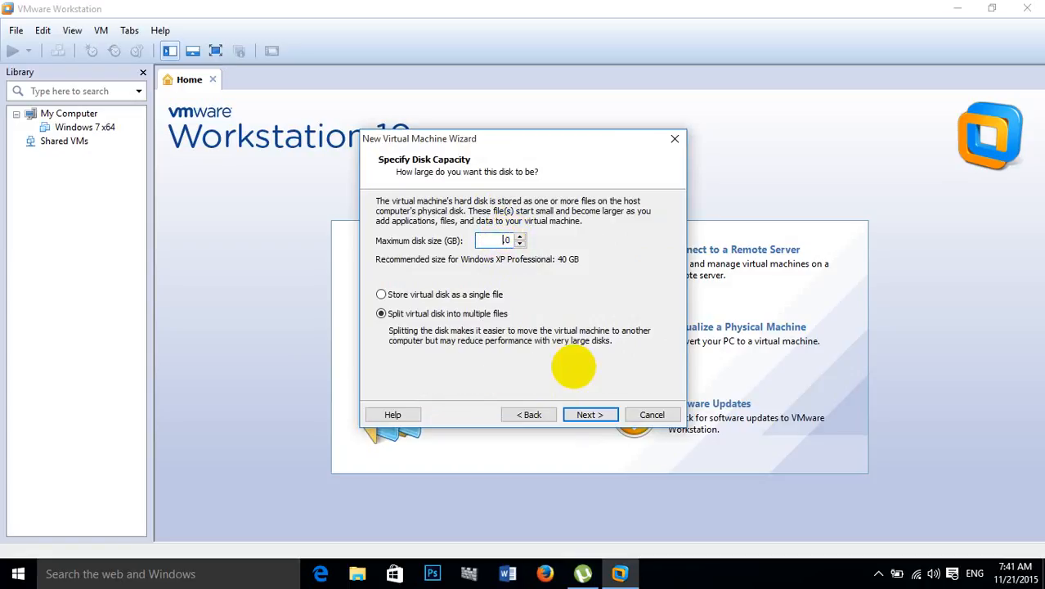
pyautogui.write('80')
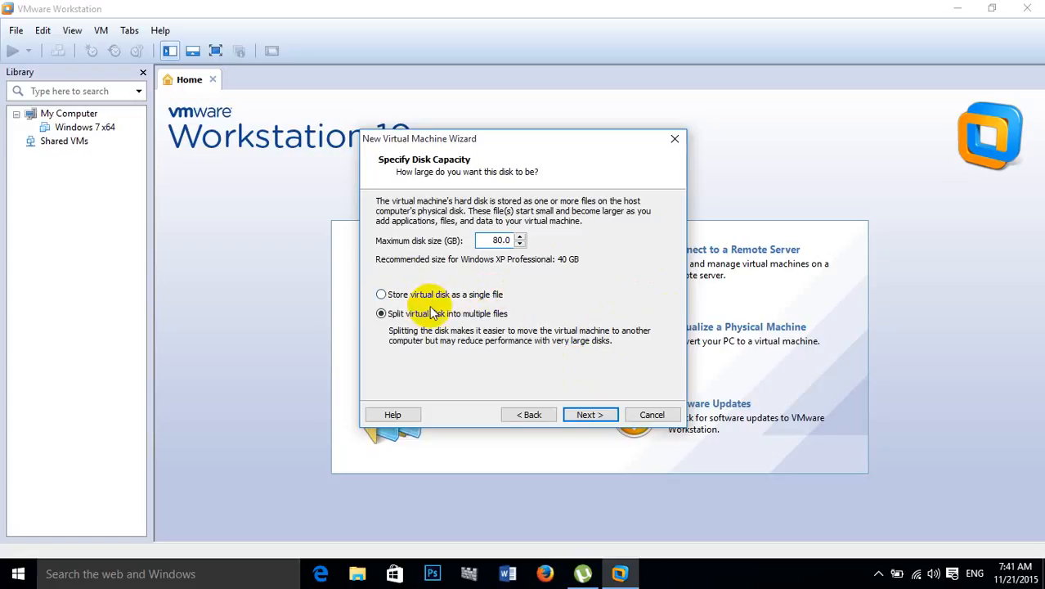
pyautogui.click(455, 295)
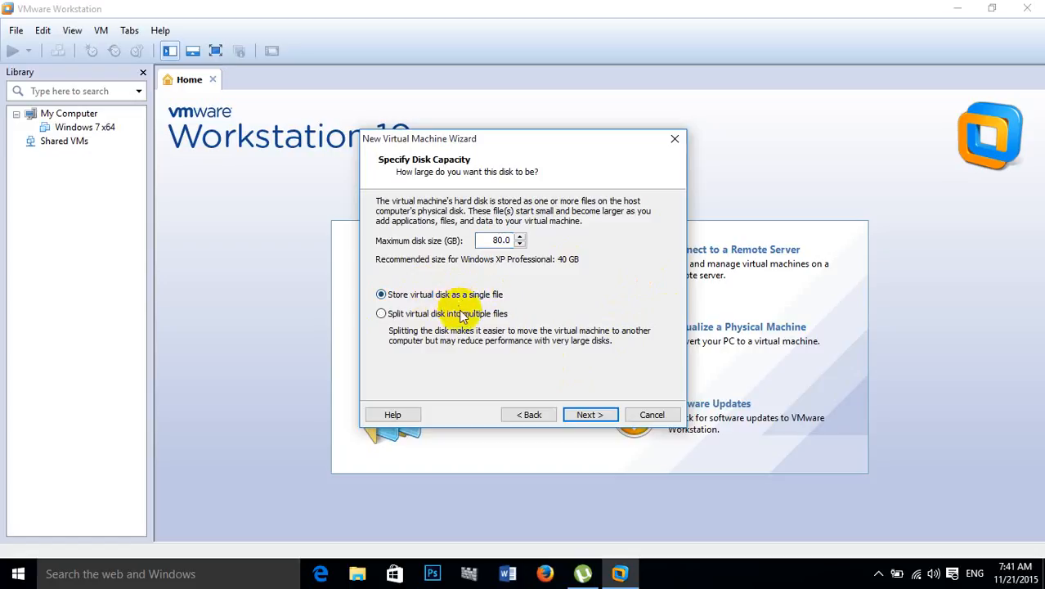
pyautogui.click(463, 317)
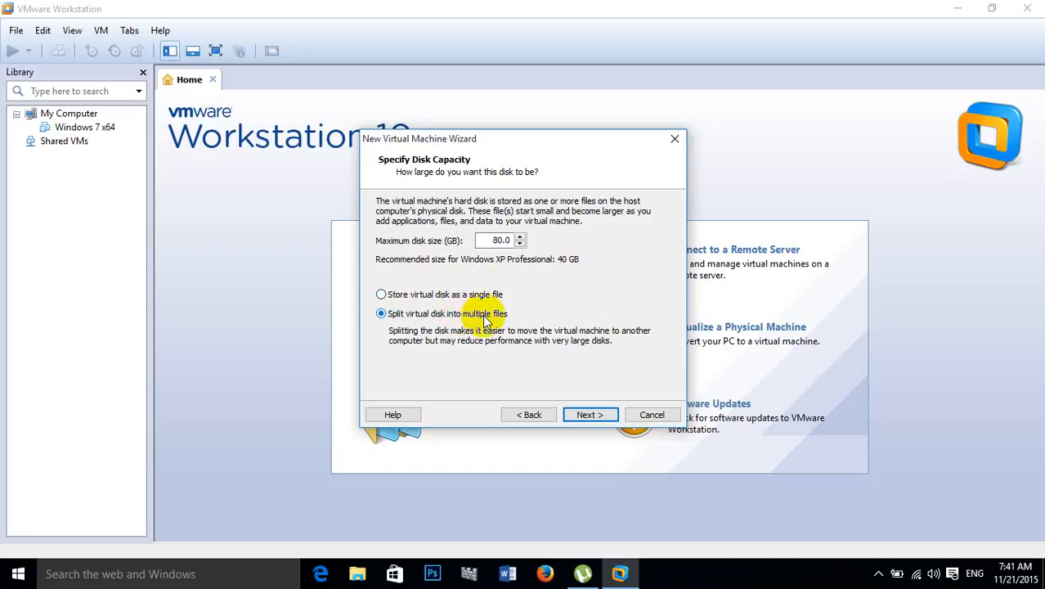
pyautogui.click(585, 415)
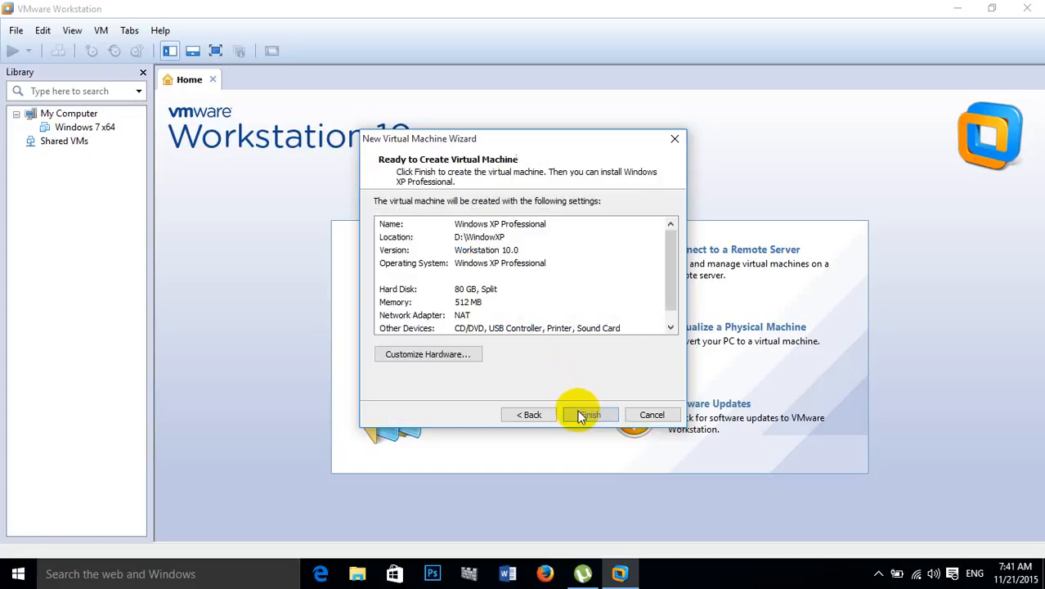
pyautogui.click(581, 416)
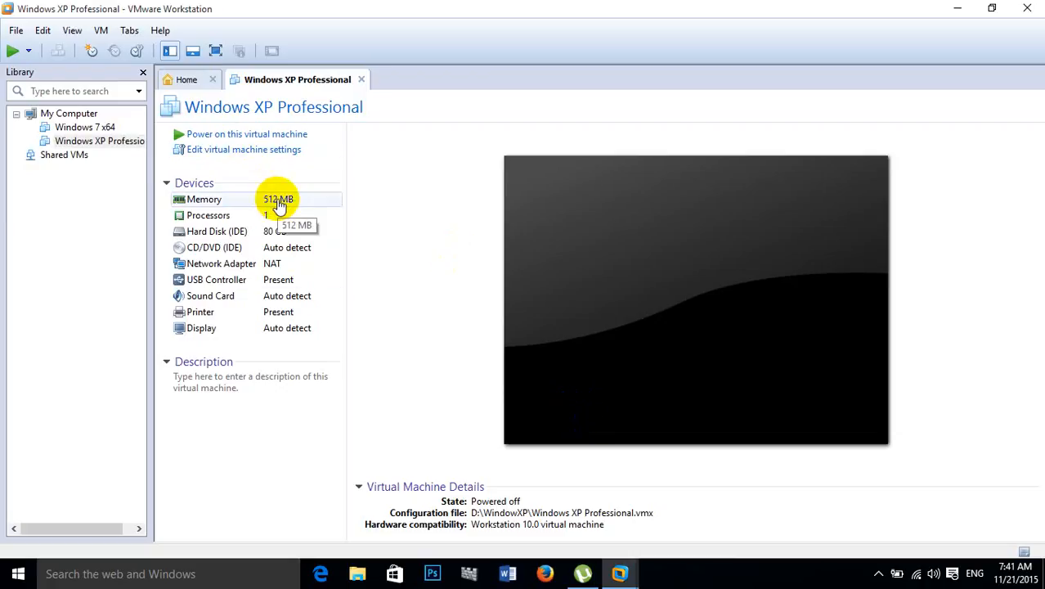
# Set the Windows XP Professional machine's CD/DVD (IDE) drive to use an ISO image file.
pyautogui.click(268, 254)
pyautogui.doubleClick(266, 249)
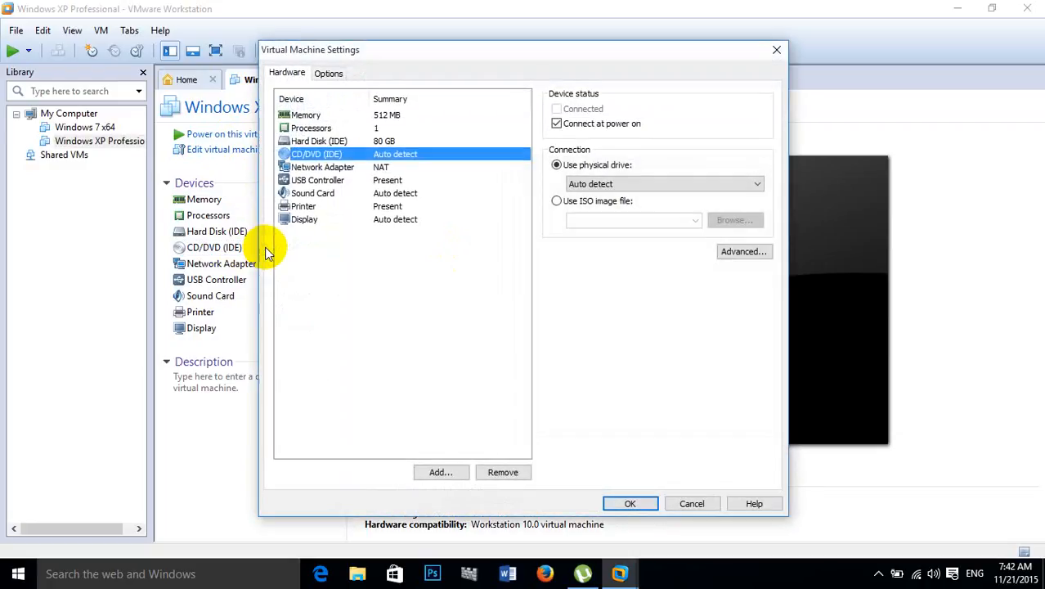
pyautogui.click(580, 208)
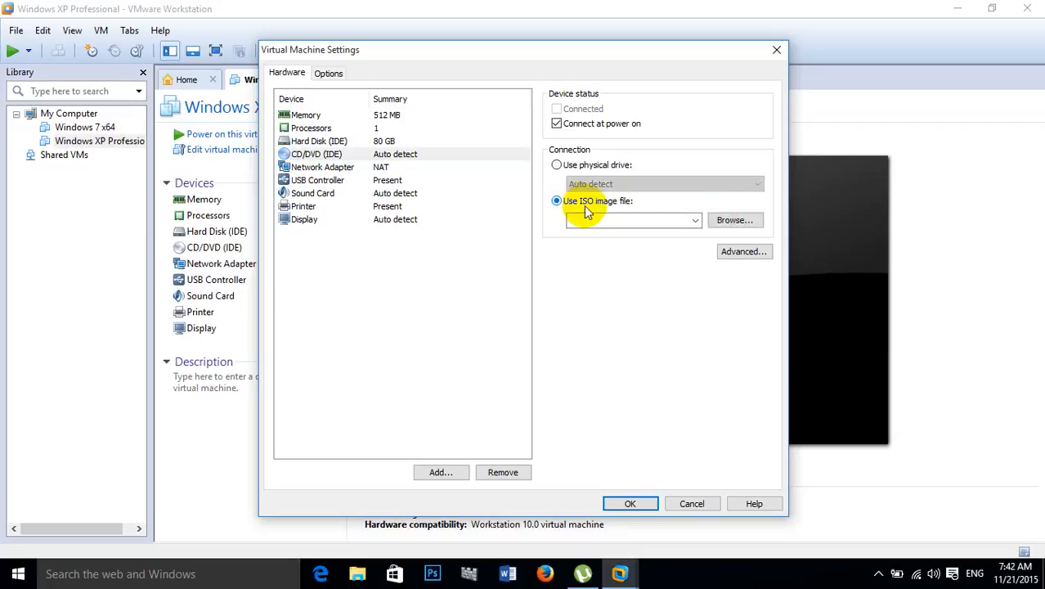
# Browse for the drive's ISO image on Local Disk (D:), opening the folder all Windows xp,7,8 inside For Setup.
pyautogui.click(727, 219)
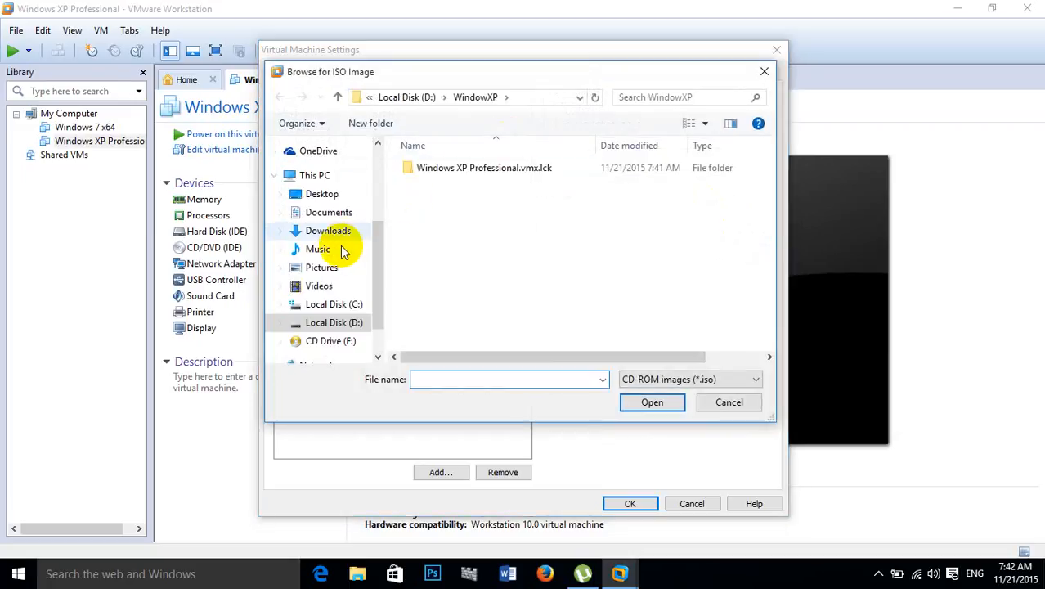
pyautogui.moveTo(376, 240); pyautogui.dragTo(378, 275)
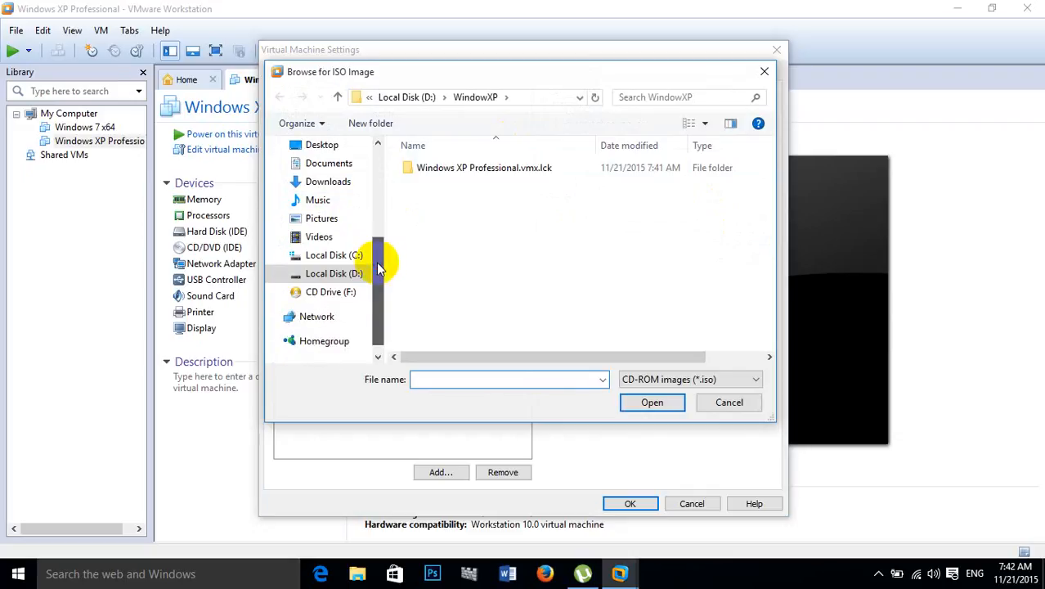
pyautogui.click(357, 277)
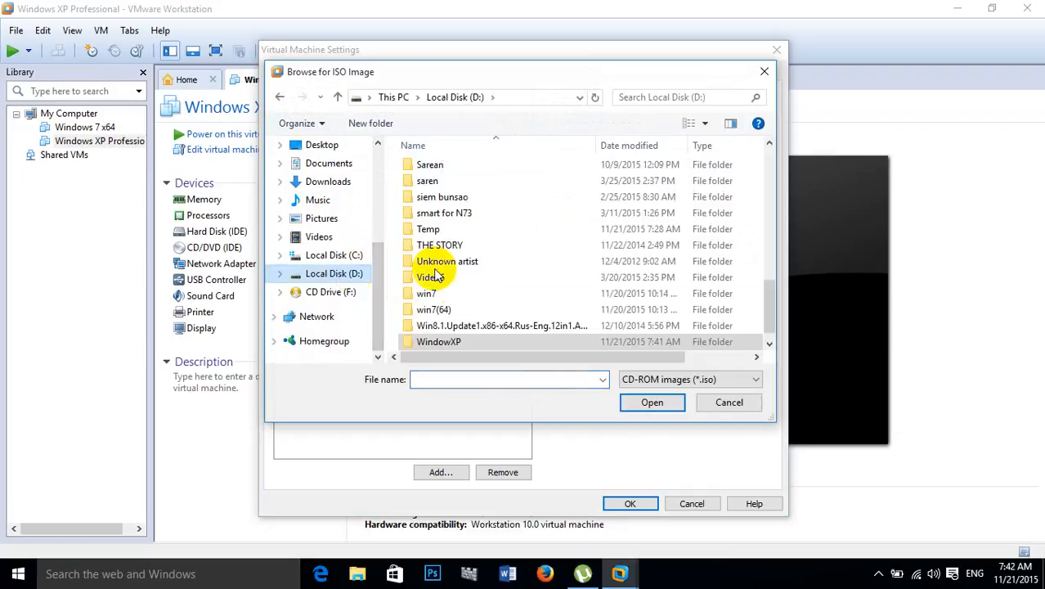
pyautogui.click(505, 327)
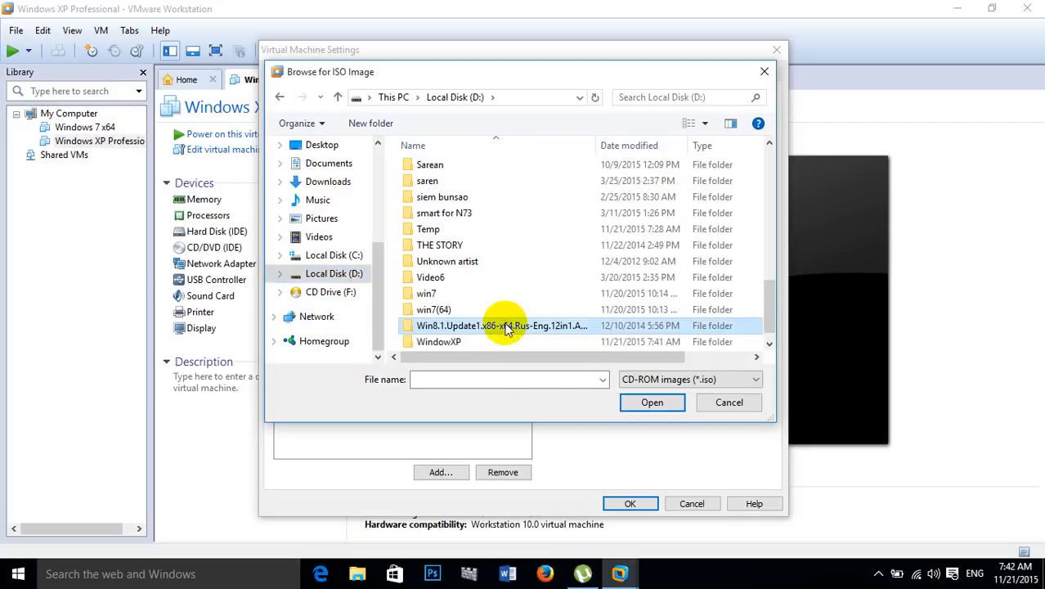
pyautogui.press('f')
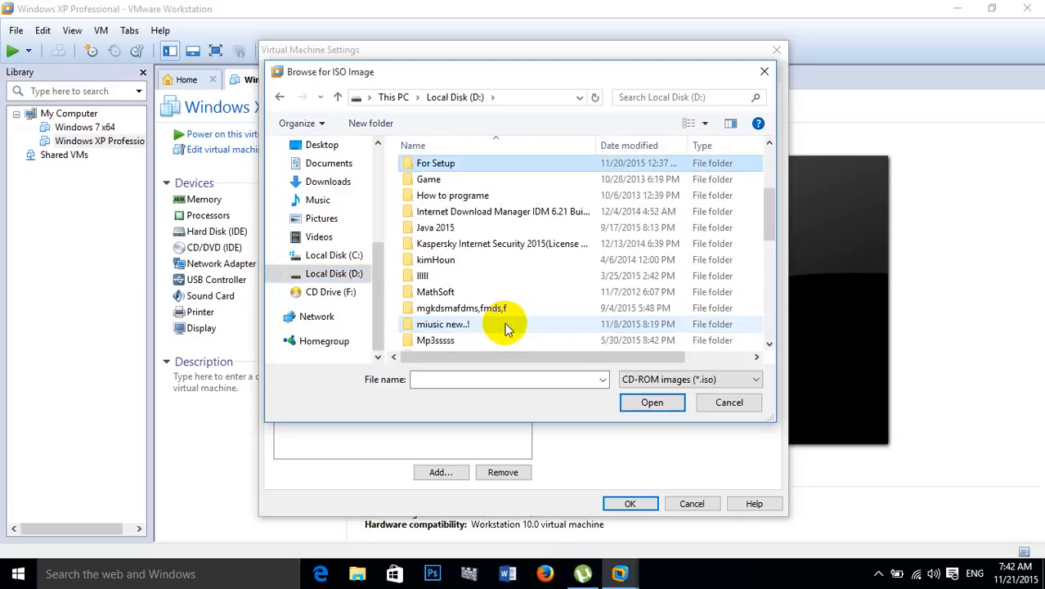
pyautogui.press('Return')
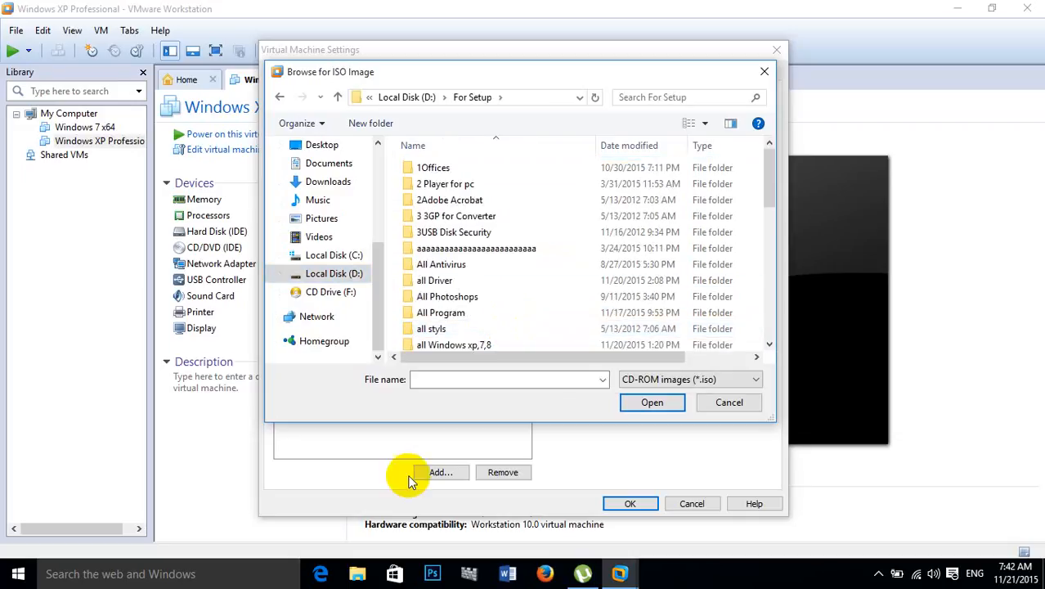
pyautogui.click(485, 343)
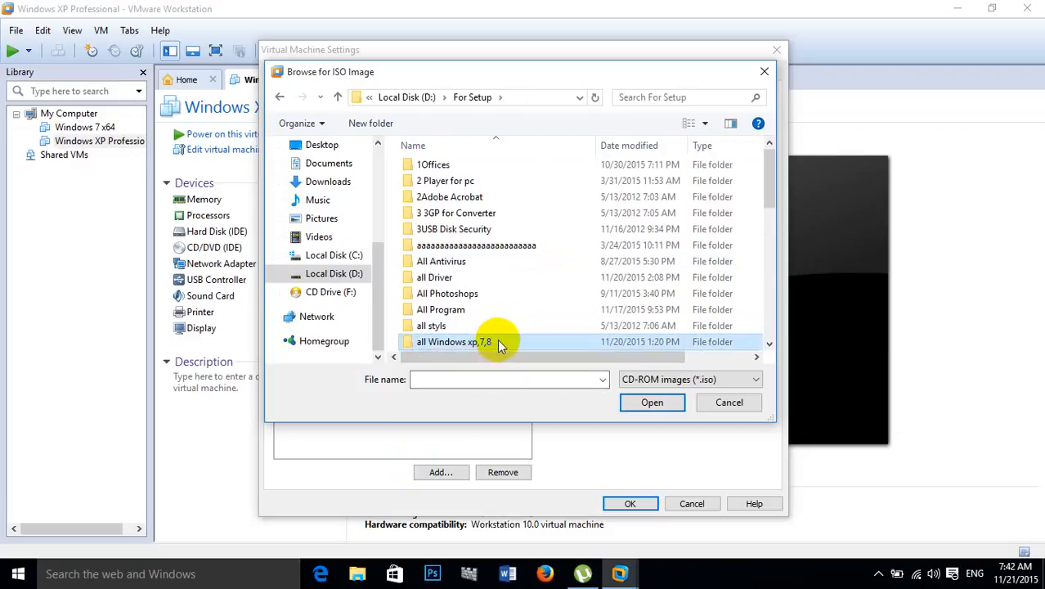
pyautogui.click(498, 341)
pyautogui.doubleClick(498, 341)
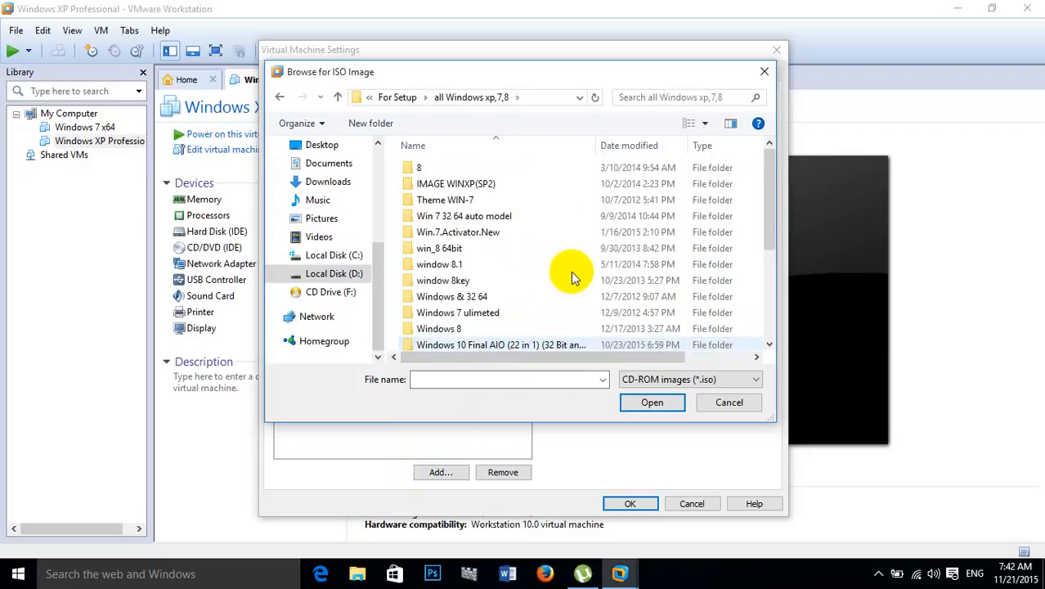
# Attach the WIN _XP SATA _DVD NO SERICE image from the windows xp folder and accept the virtual machine settings.
pyautogui.click(769, 211)
pyautogui.moveTo(769, 211); pyautogui.dragTo(758, 299)
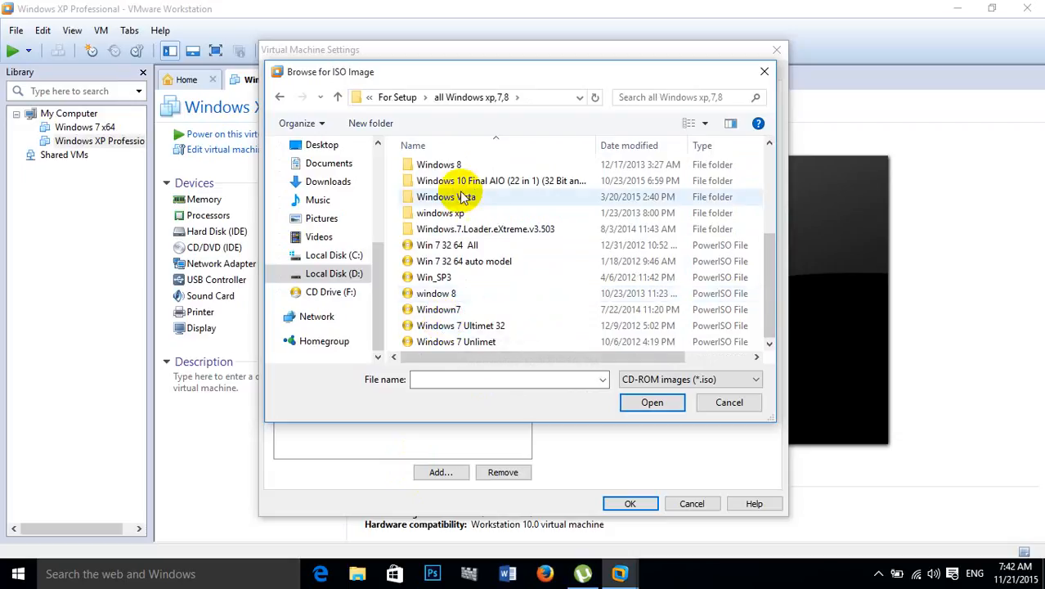
pyautogui.doubleClick(466, 212)
pyautogui.click(473, 168)
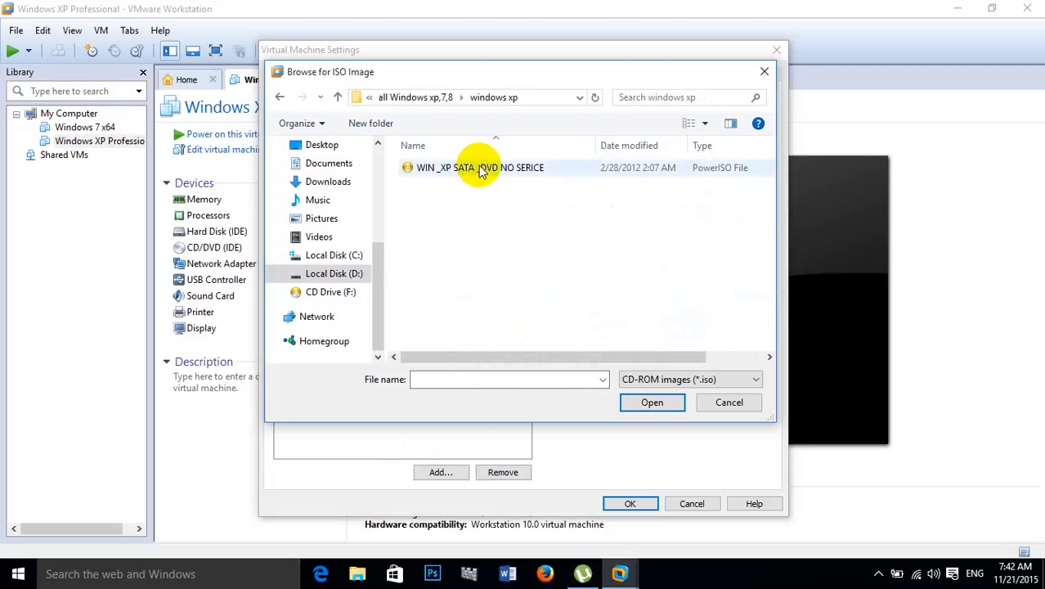
pyautogui.click(647, 403)
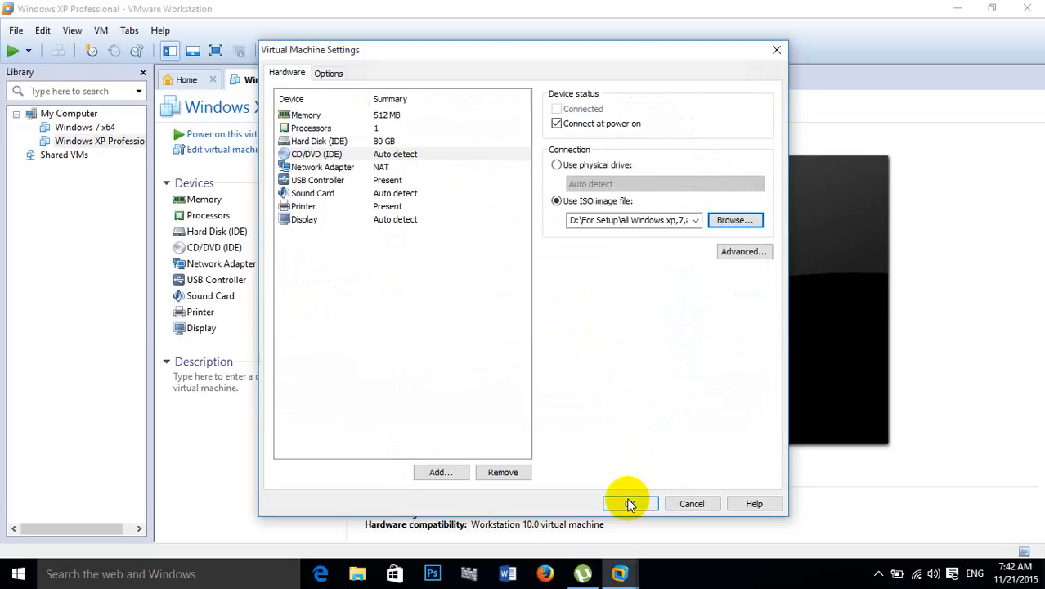
pyautogui.click(631, 504)
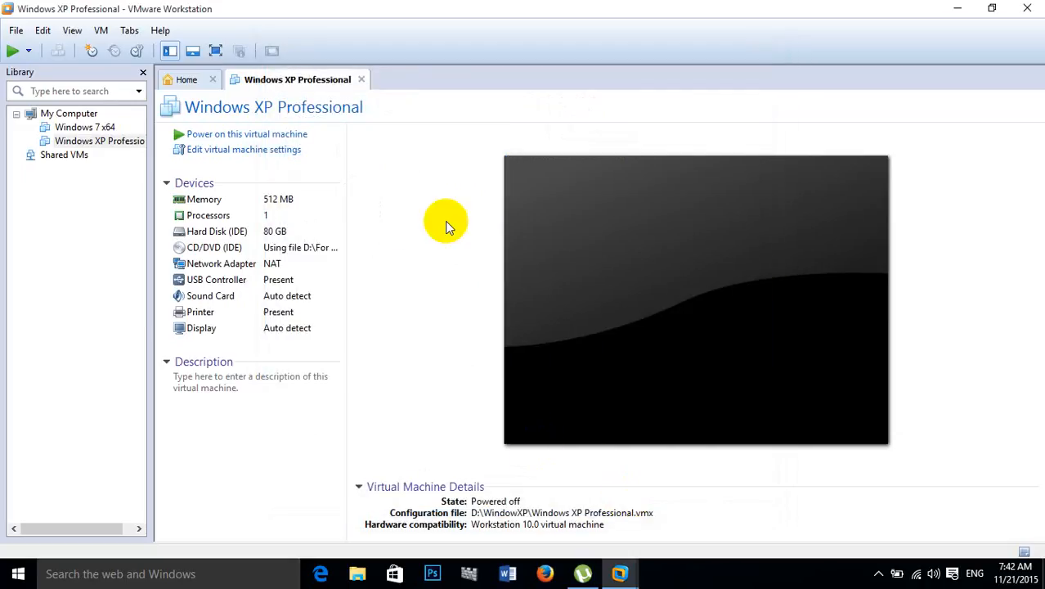
# Power on the Windows XP Professional virtual machine in full screen and direct input to its Windows Setup.
pyautogui.click(278, 135)
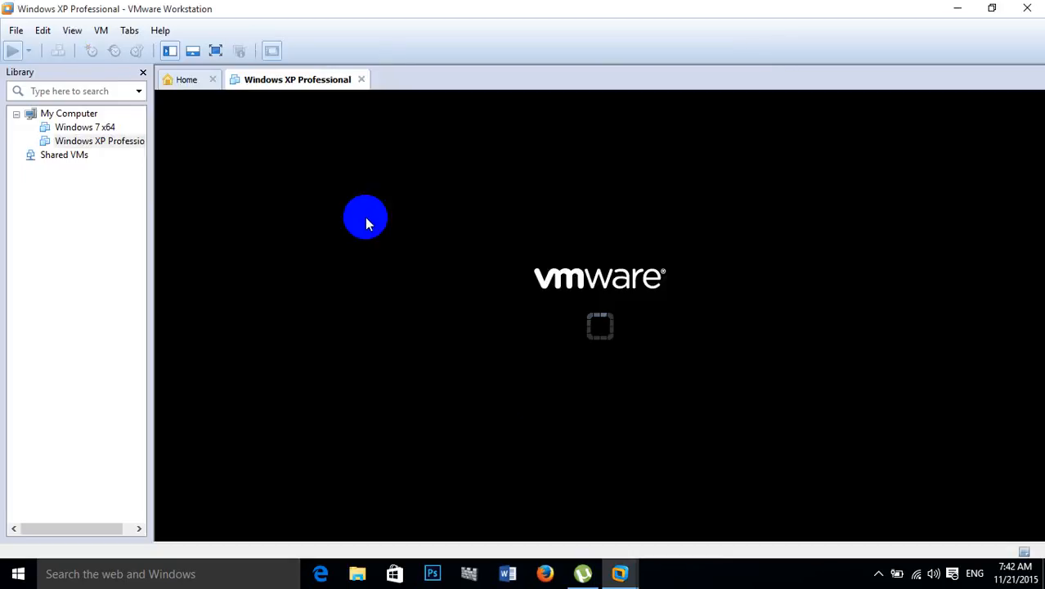
pyautogui.click(216, 51)
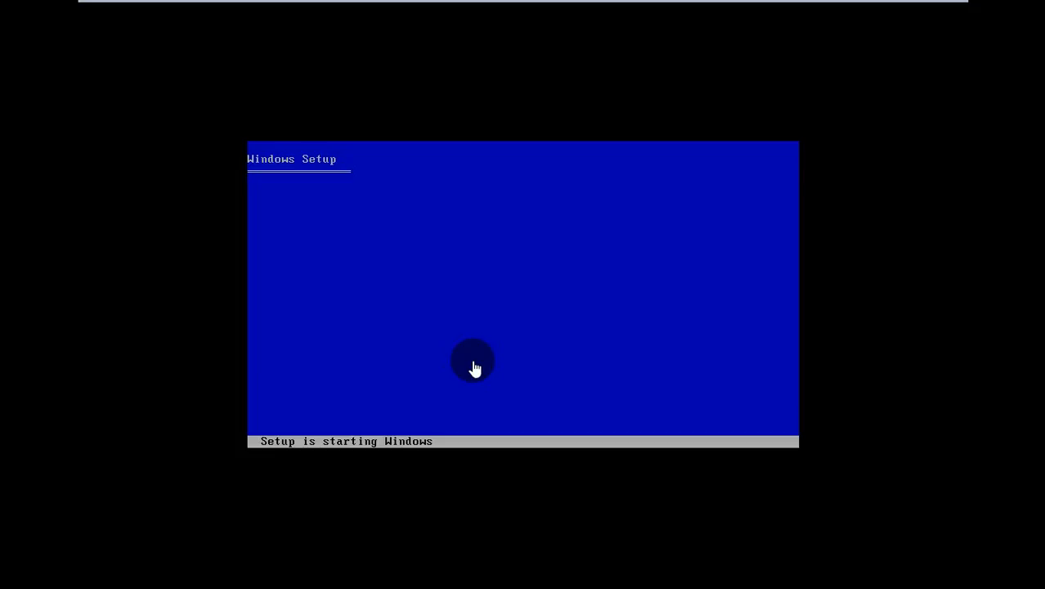
pyautogui.click(482, 391)
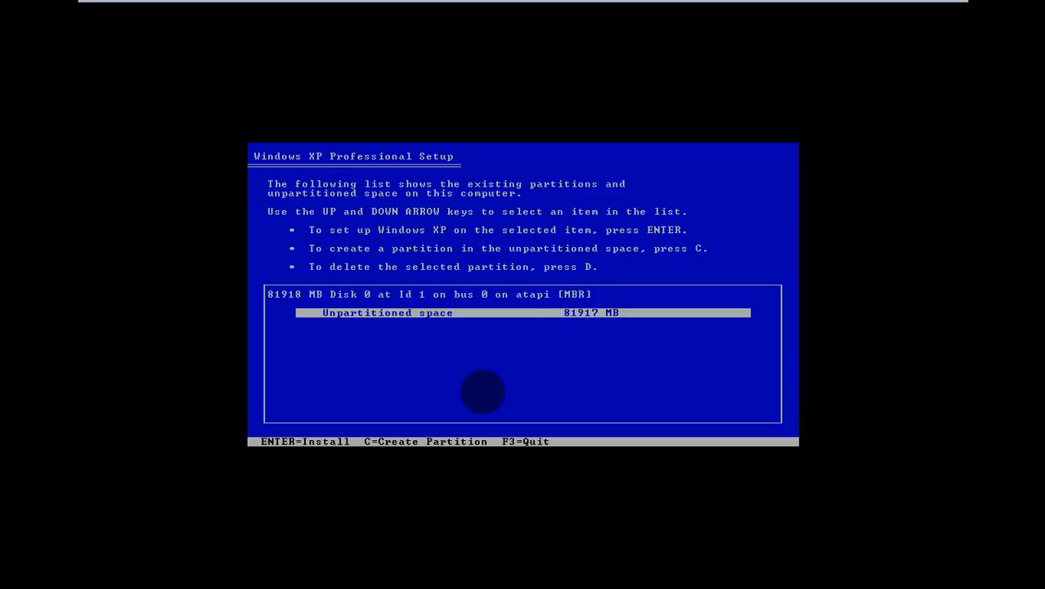
# Create a 41910 MB partition in the disk's unpartitioned space.
pyautogui.press('c')
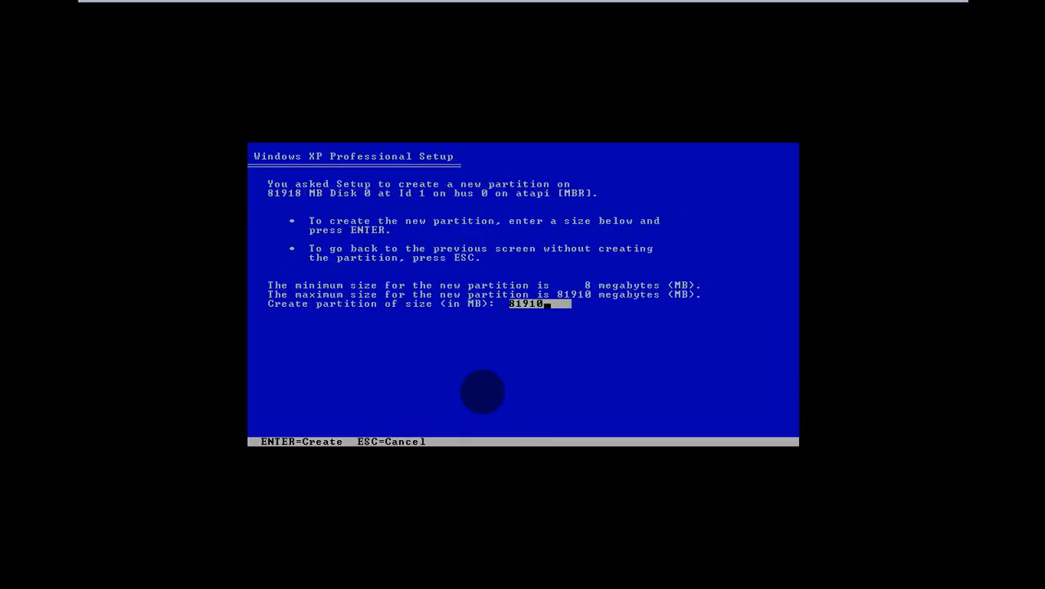
pyautogui.press('BackSpace')
pyautogui.press('BackSpace')
pyautogui.press('BackSpace')
pyautogui.press('BackSpace')
pyautogui.press('BackSpace')
pyautogui.write('41910')
pyautogui.press('Return')
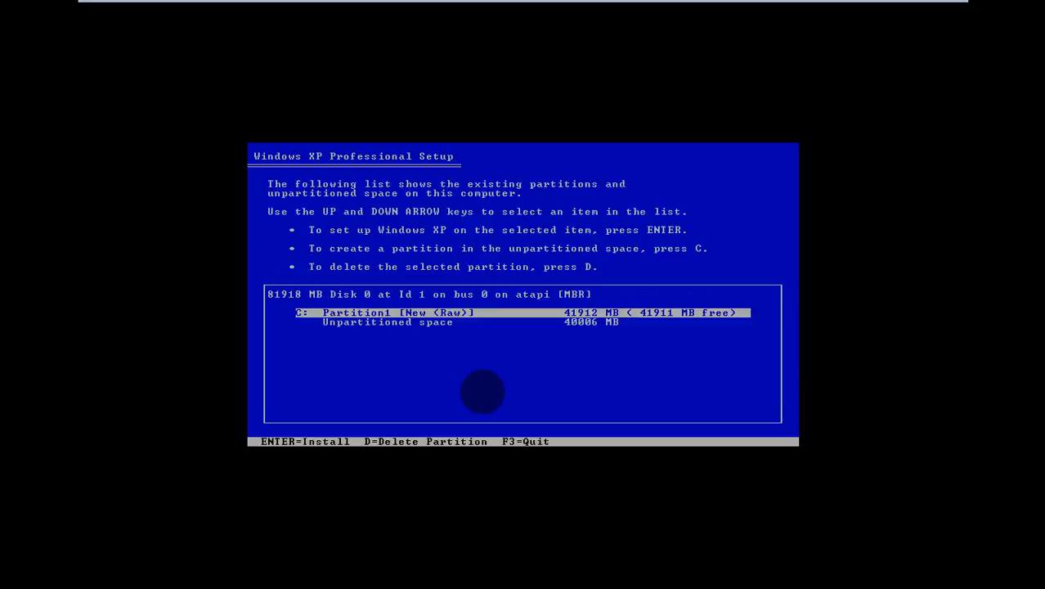
pyautogui.press('Down')
pyautogui.press('Up')
pyautogui.press('Down')
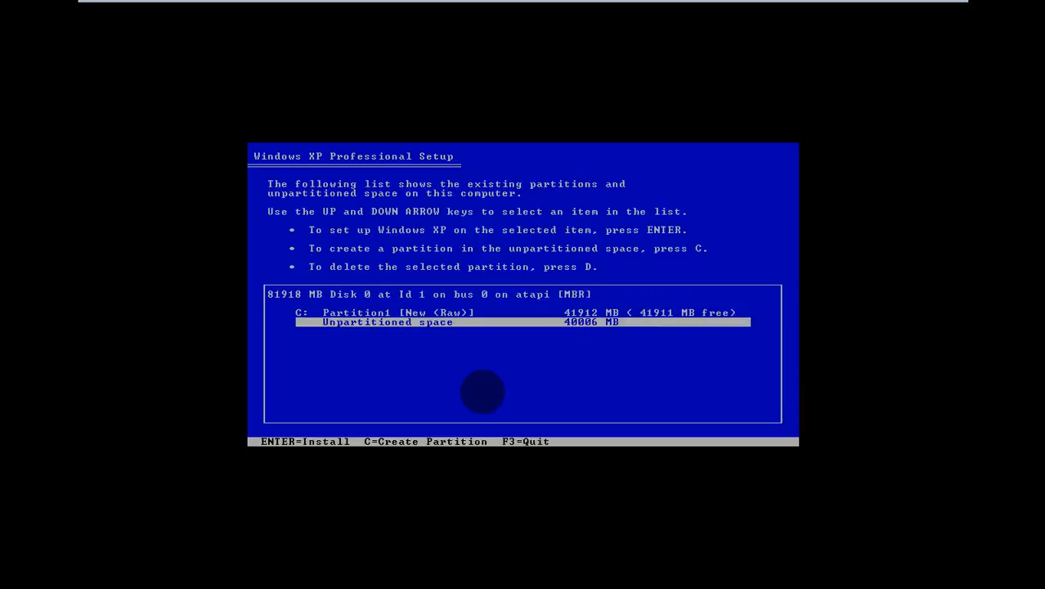
pyautogui.press('Up')
pyautogui.press('Down')
pyautogui.press('Up')
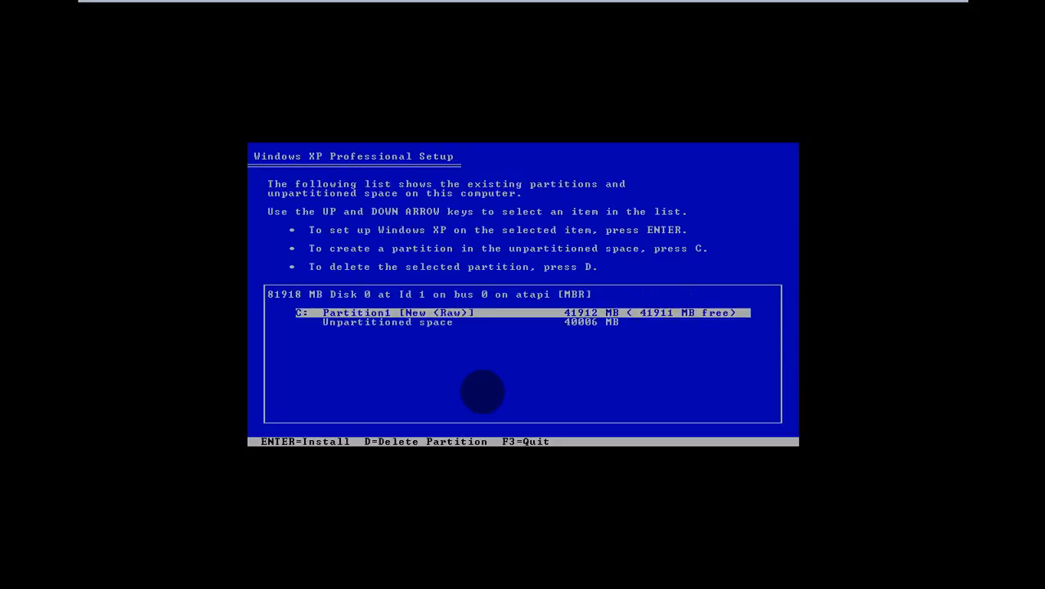
# Create a second partition of 39998 MB in the remaining unpartitioned space.
pyautogui.press('Down')
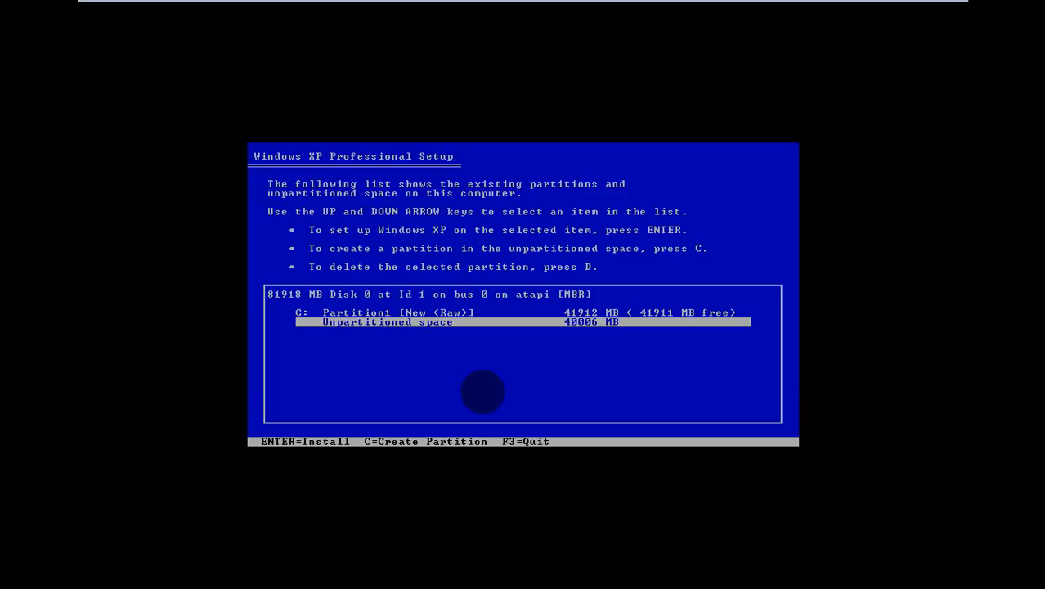
pyautogui.press('c')
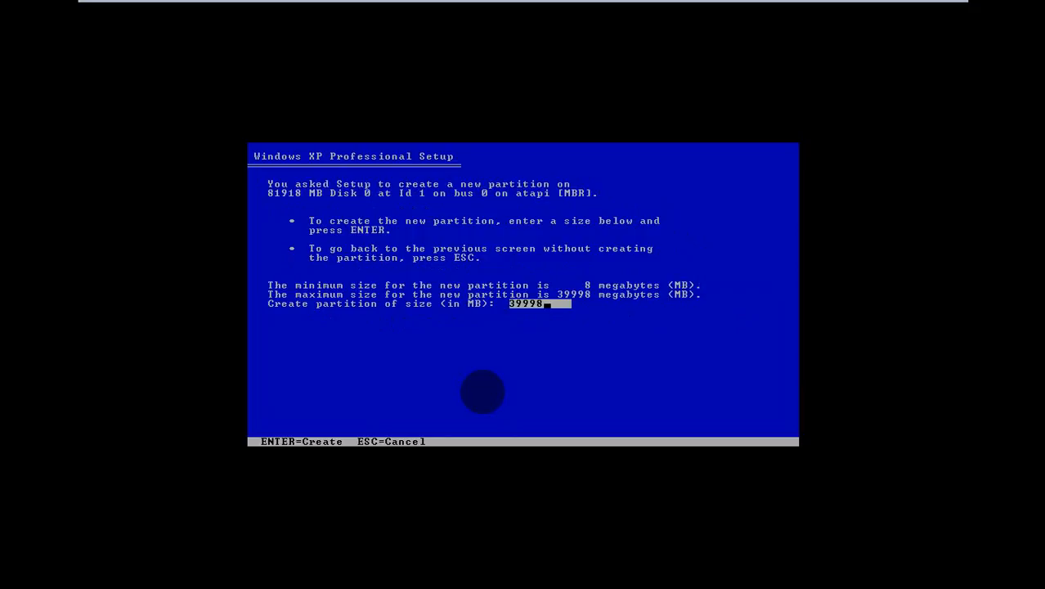
pyautogui.press('Return')
pyautogui.press('Down')
pyautogui.press('Down')
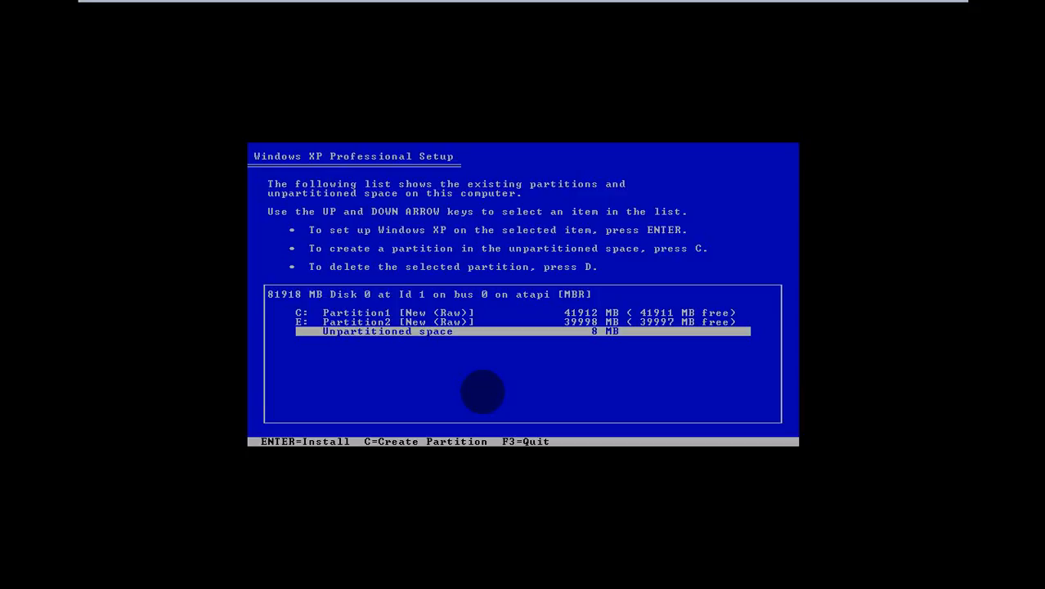
# Delete the first partition, C:, from the disk and confirm its removal.
pyautogui.press('Up')
pyautogui.press('Up')
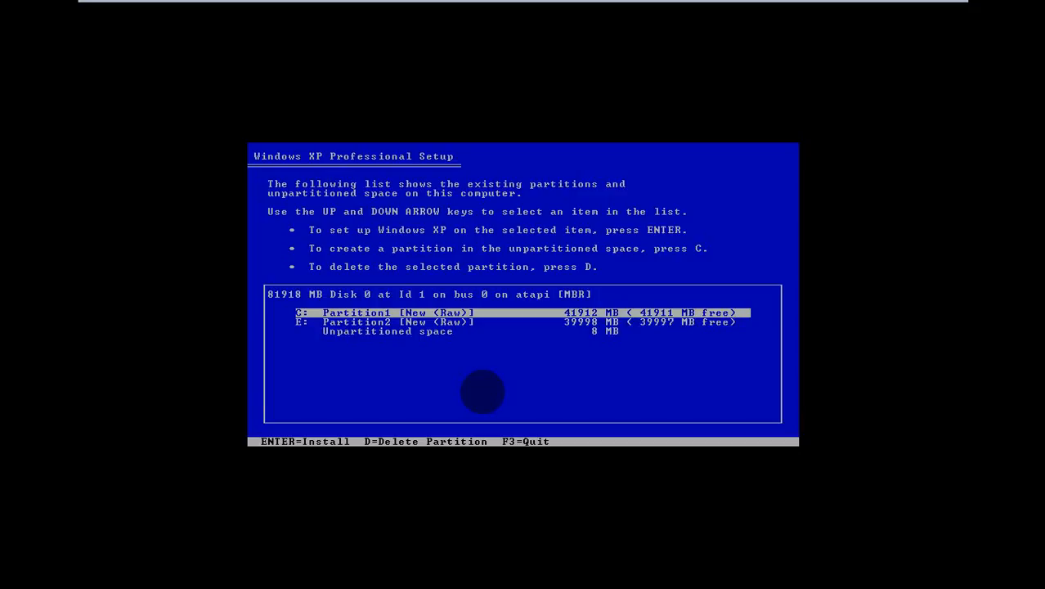
pyautogui.press('d')
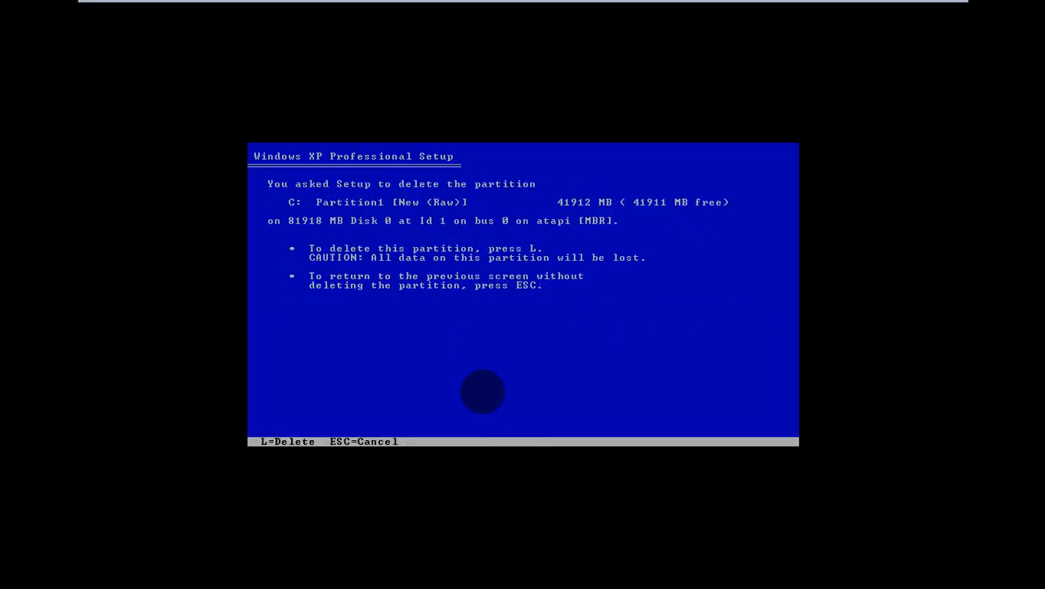
pyautogui.press('l')
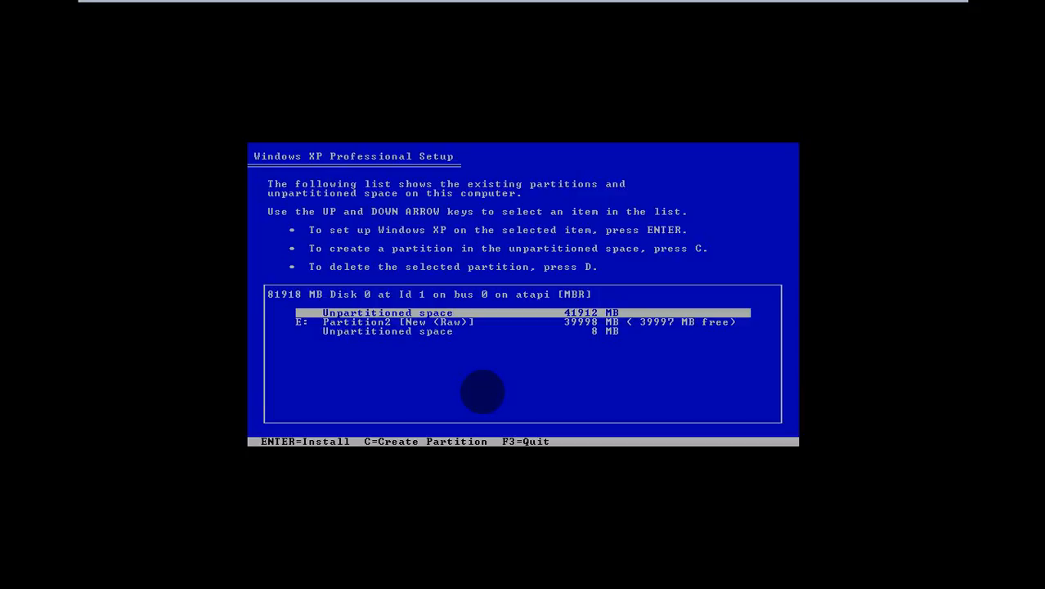
# Install Windows XP on the first unpartitioned space, formatting the partition with the NTFS file system (Quick).
pyautogui.press('Return')
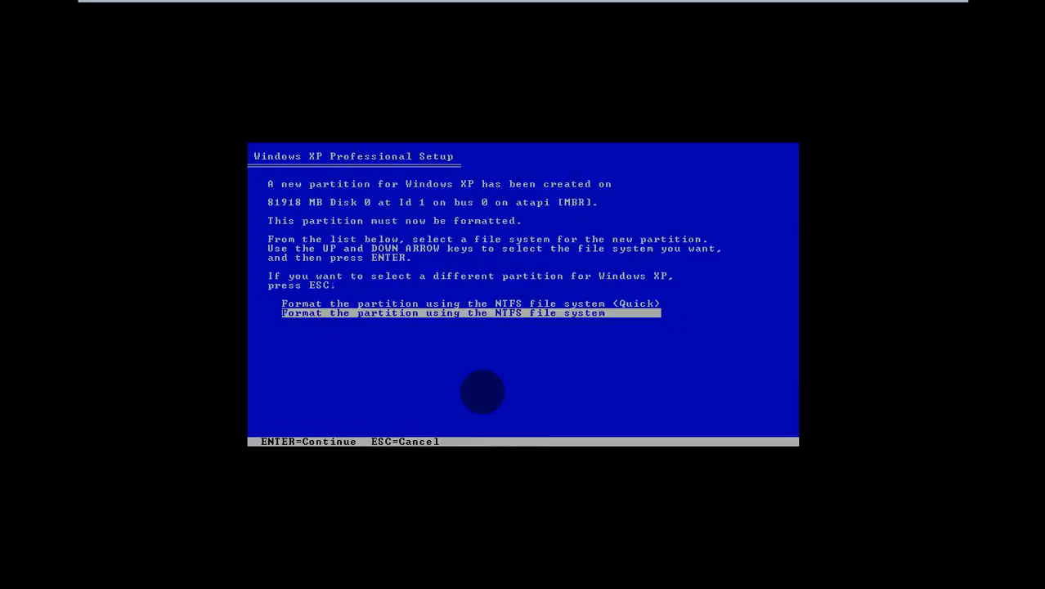
pyautogui.press('Up')
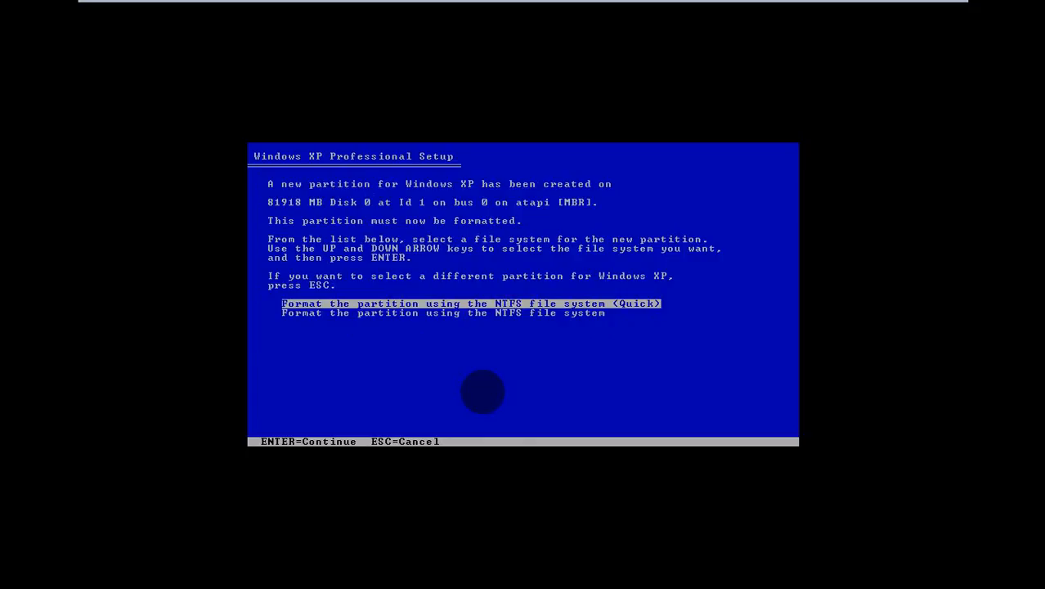
pyautogui.hotkey('ctrl', 'alt')
pyautogui.click(485, 399)
pyautogui.press('Return')
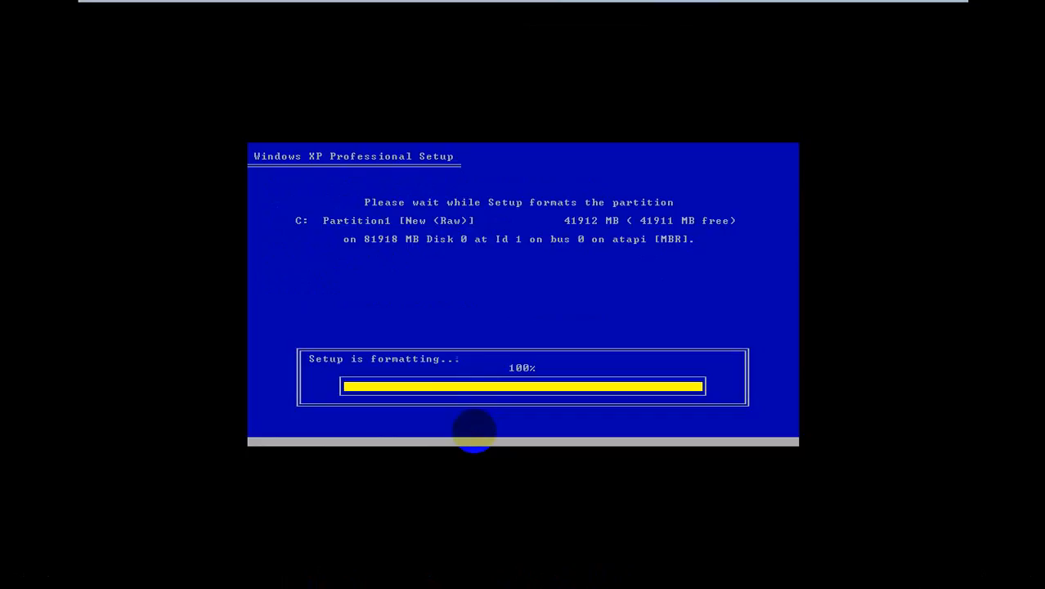
pyautogui.hotkey('ctrl', 'alt')
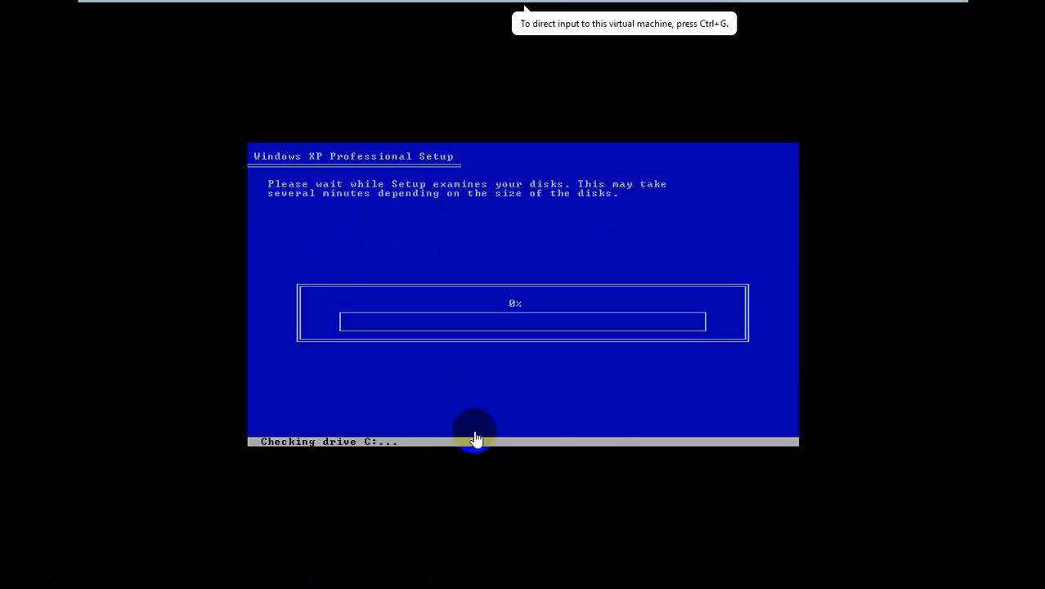
pyautogui.click(501, 334)
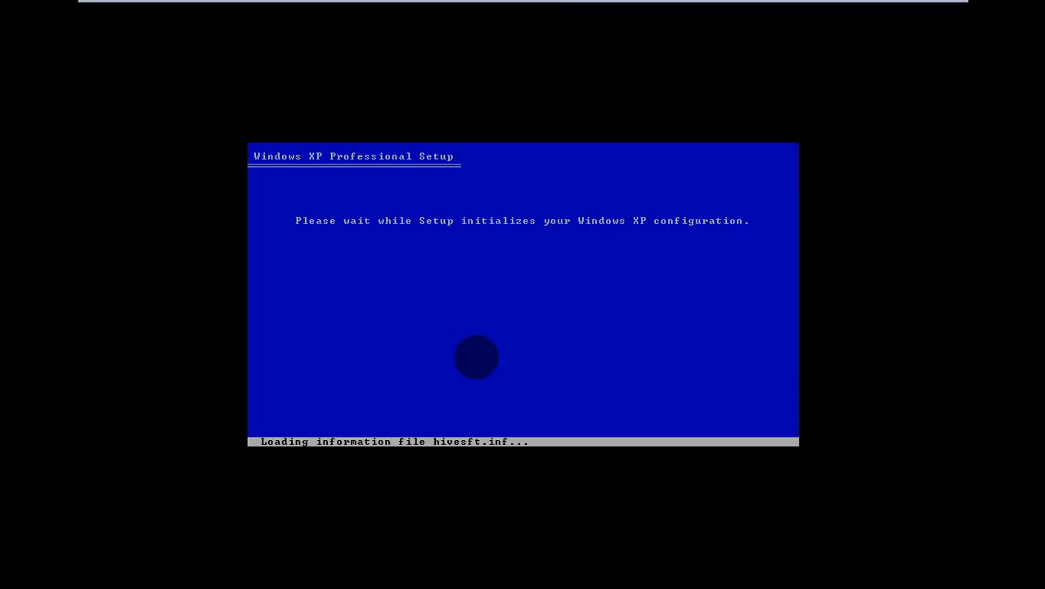
pyautogui.hotkey('ctrl', 'alt')
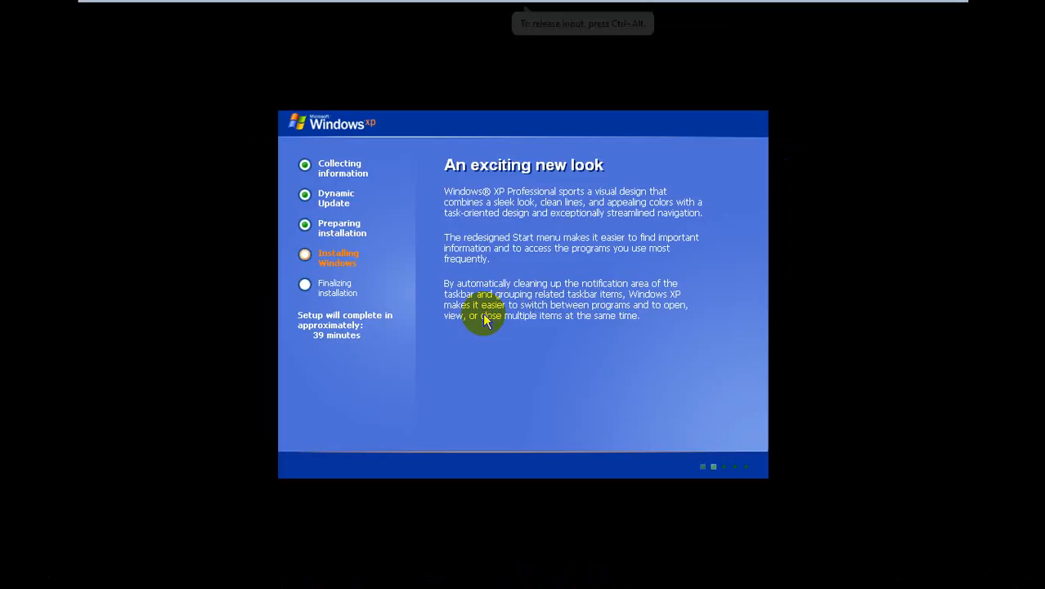
pyautogui.click(482, 317)
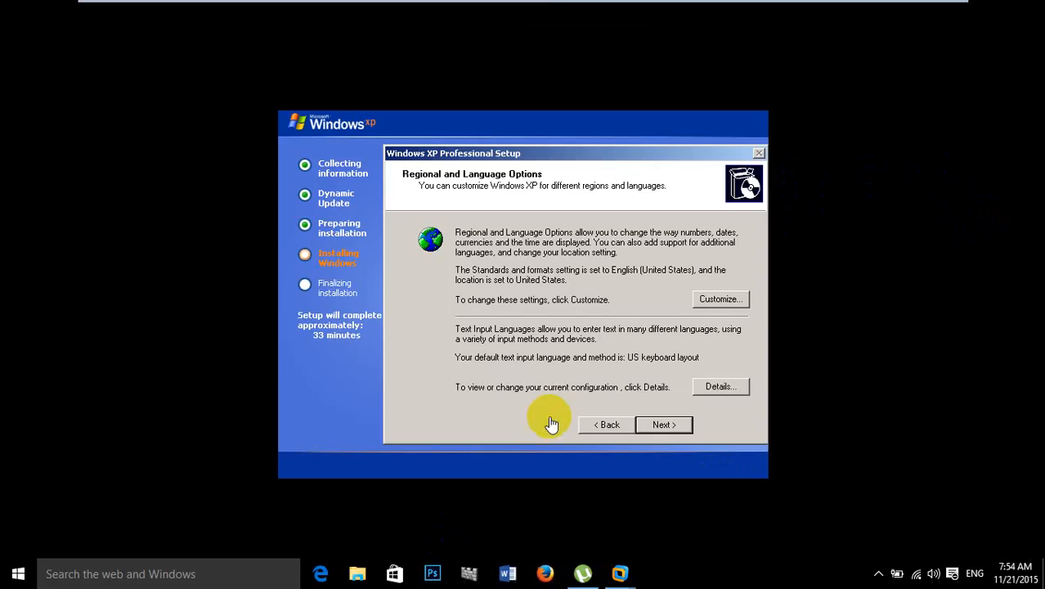
# Keep the default regional and language options and continue to the software personalization details.
pyautogui.click(548, 421)
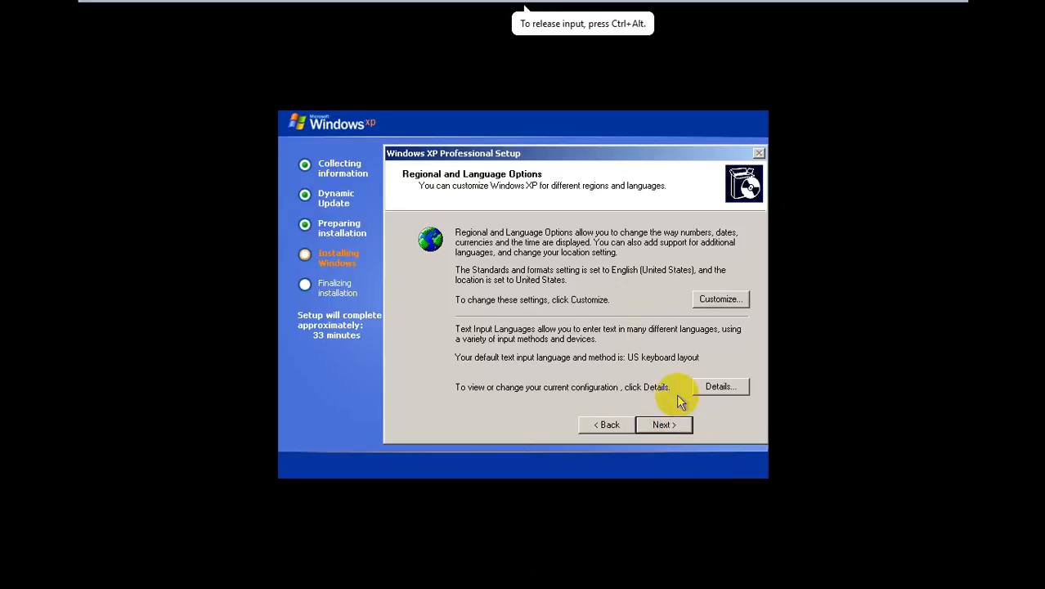
pyautogui.click(674, 429)
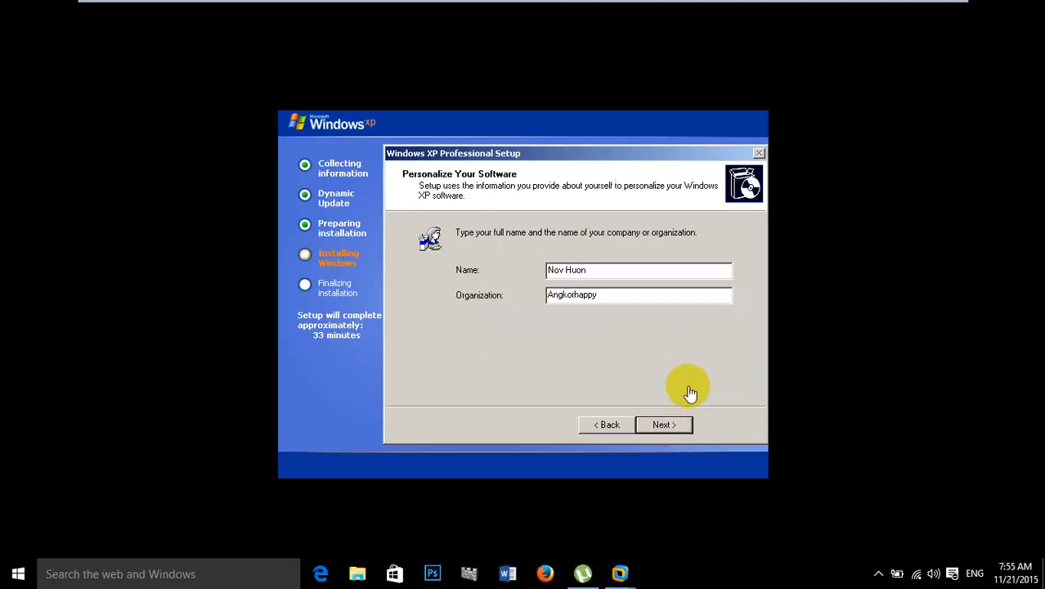
pyautogui.click(687, 386)
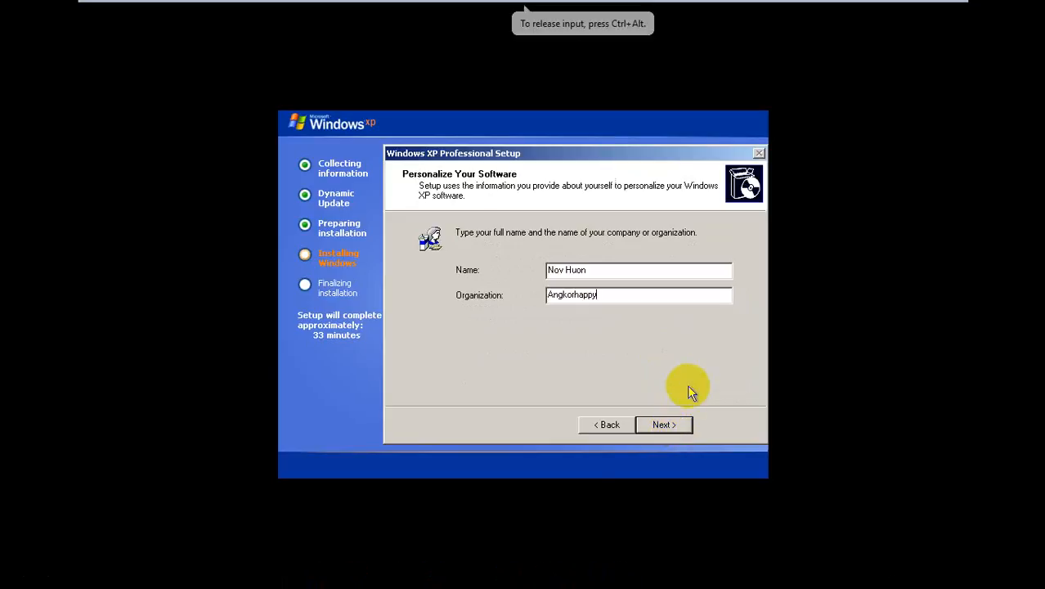
# Keep the suggested computer name without an administrator password, and set the time zone to (GMT+07:00) Bangkok, Hanoi, Jakarta.
pyautogui.click(662, 432)
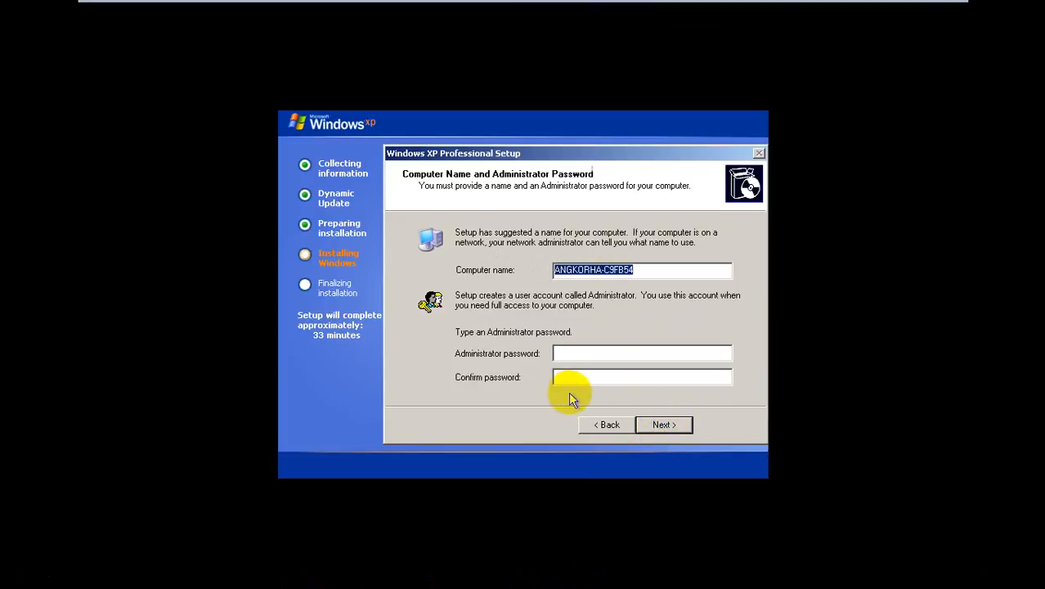
pyautogui.click(664, 426)
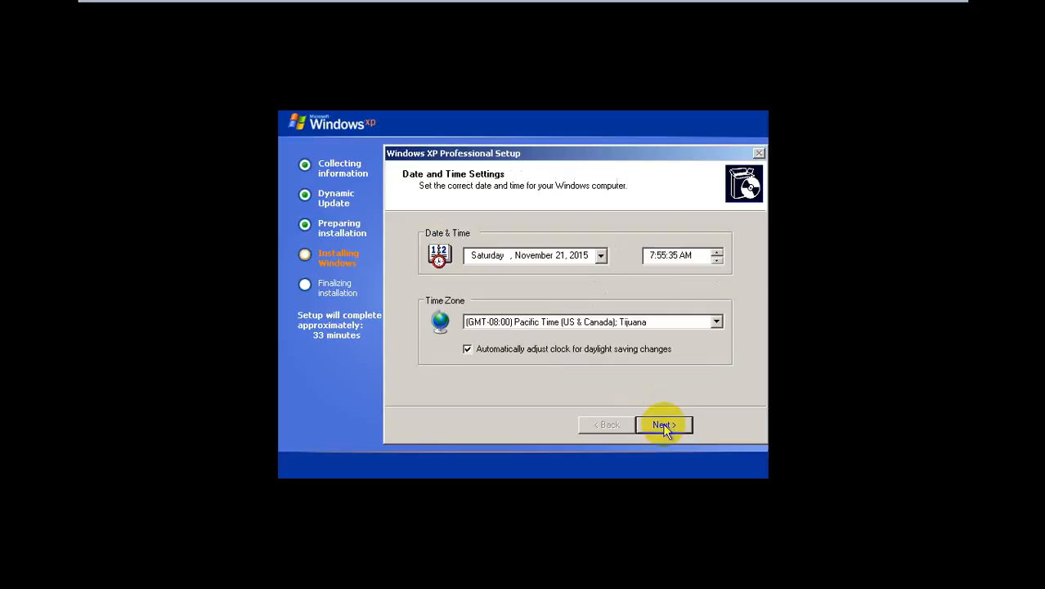
pyautogui.click(711, 321)
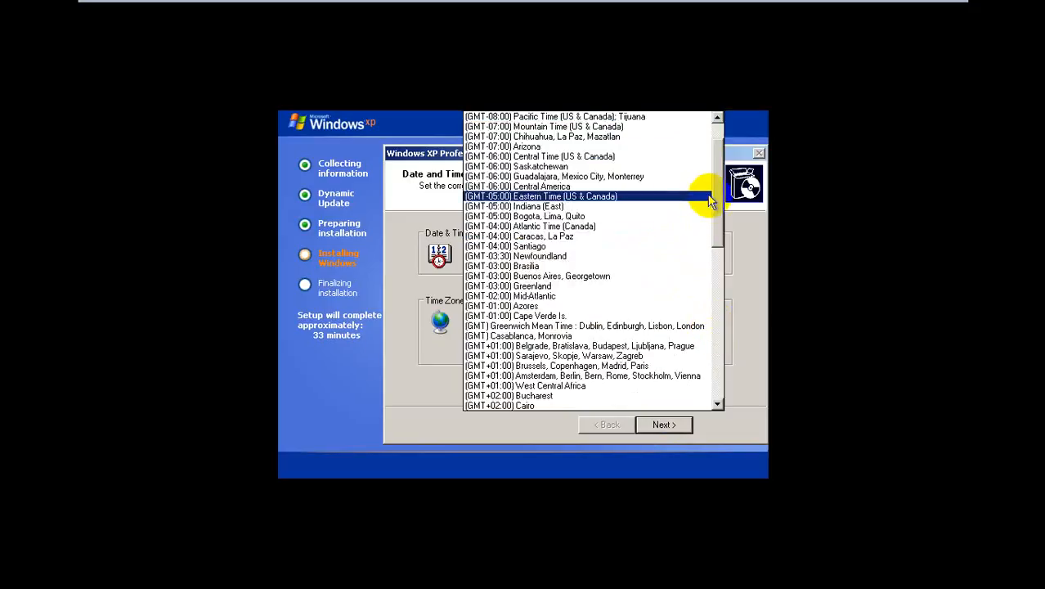
pyautogui.moveTo(715, 205); pyautogui.dragTo(700, 360)
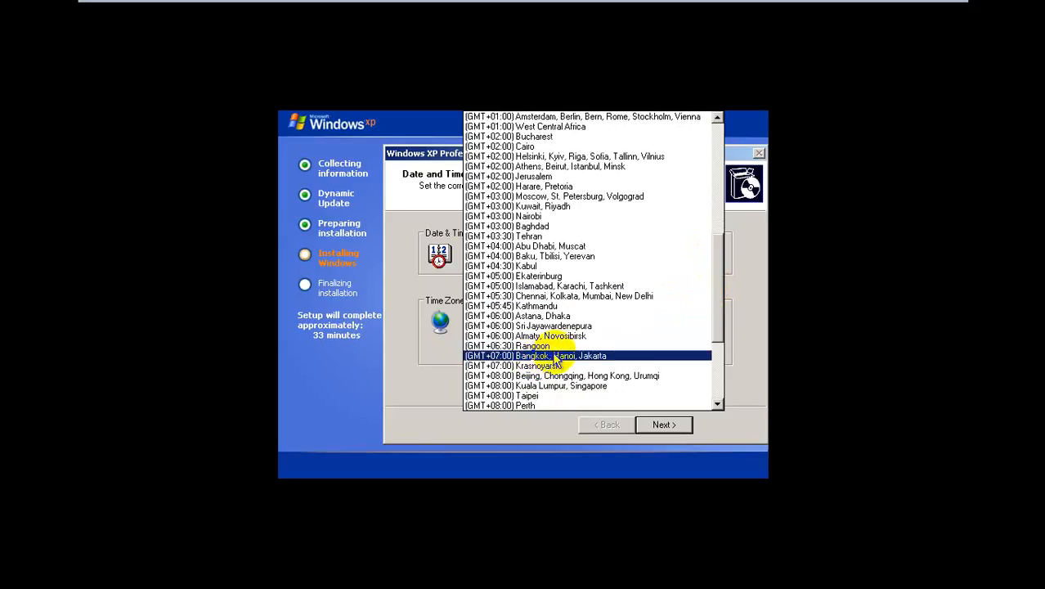
pyautogui.click(564, 357)
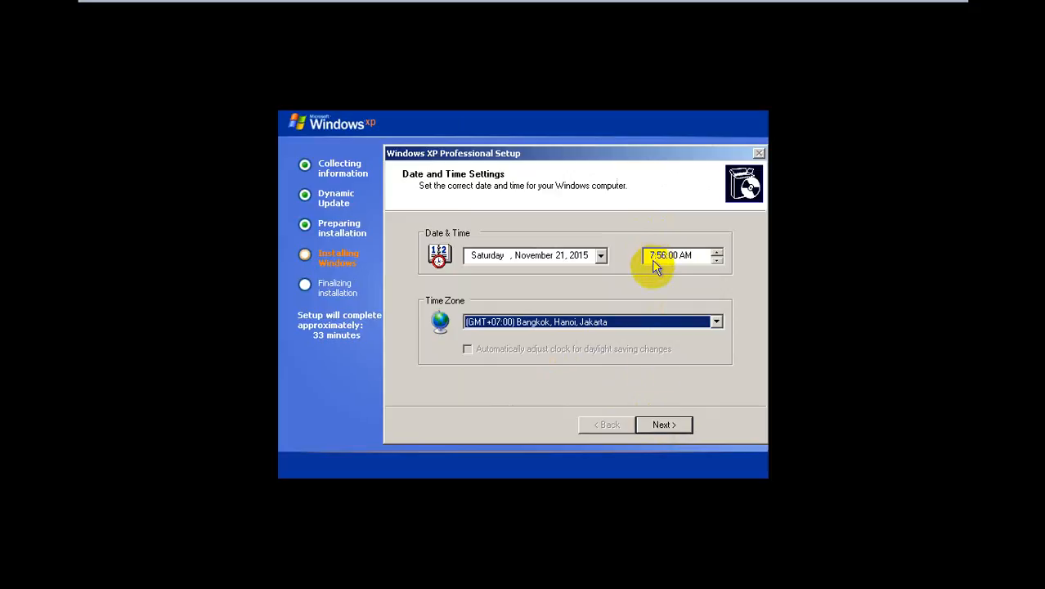
pyautogui.click(664, 432)
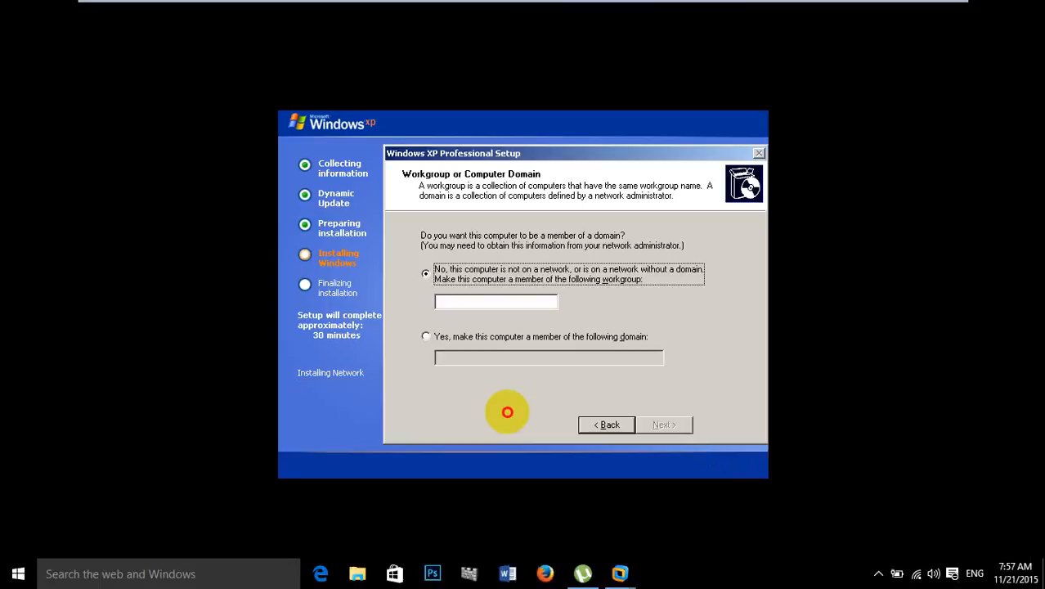
# Make the computer a member of a workgroup named A, without a domain, and continue the installation.
pyautogui.click(507, 412)
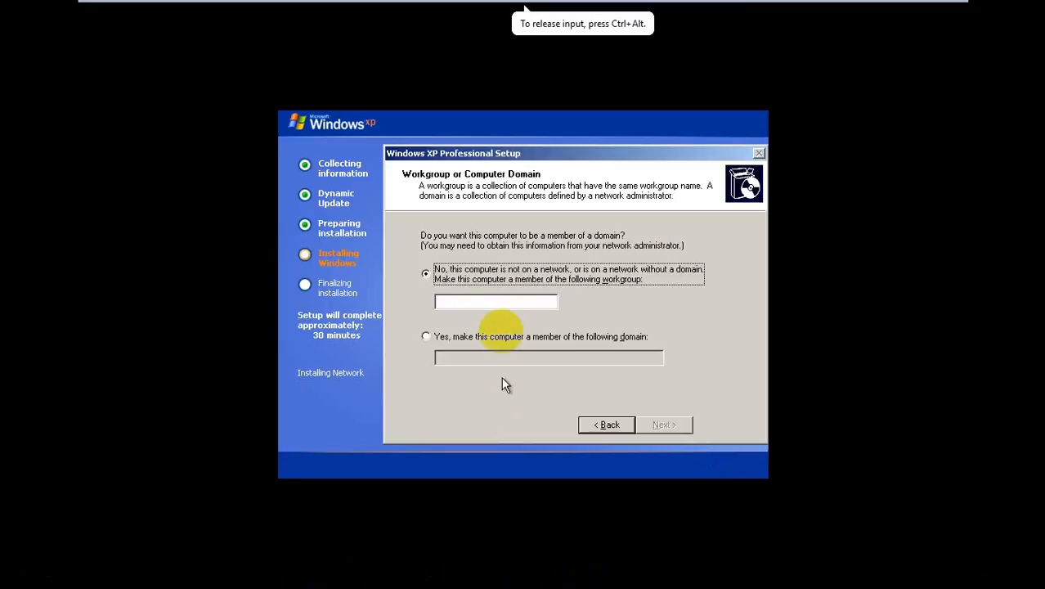
pyautogui.click(495, 299)
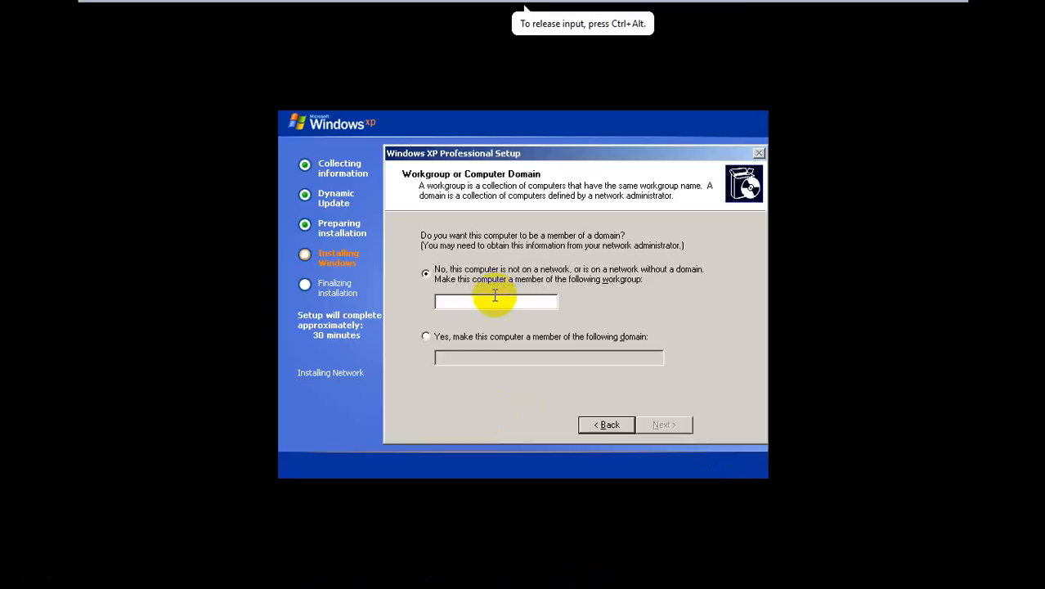
pyautogui.write('A')
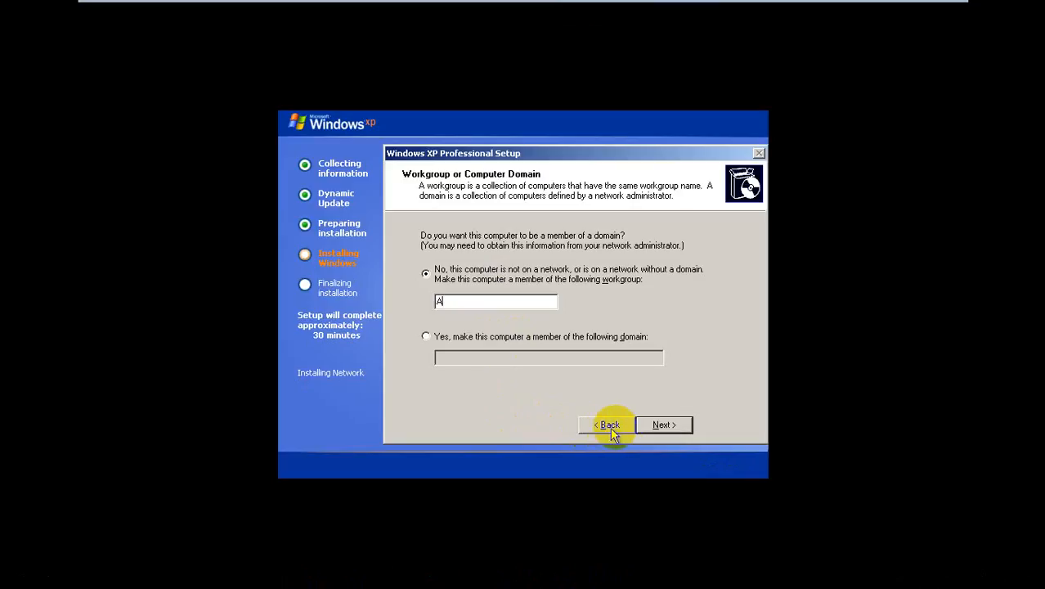
pyautogui.click(647, 423)
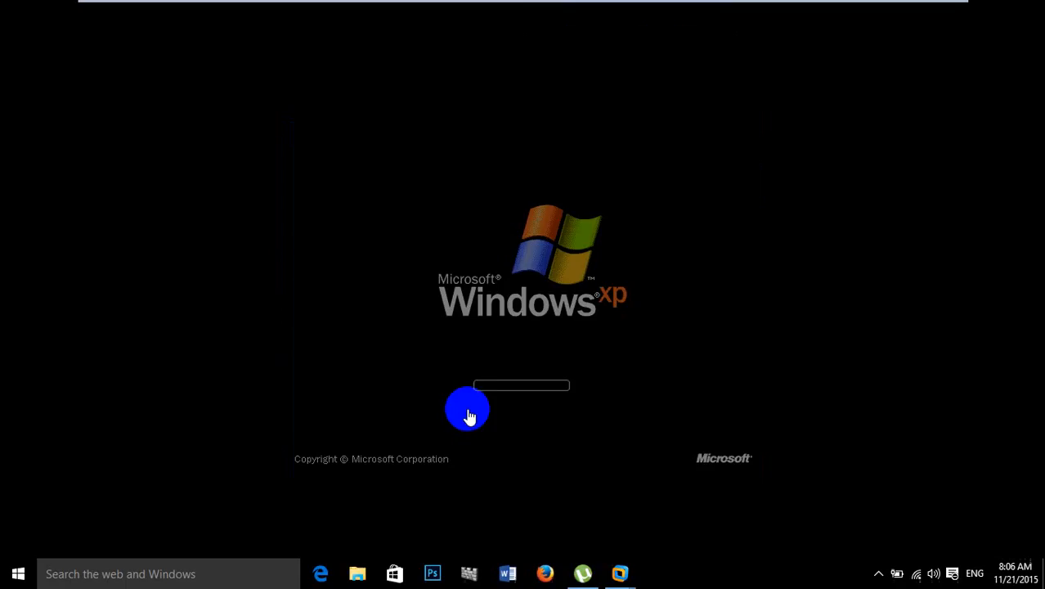
# Begin the first-run Windows setup and choose Not right now for Automatic Updates.
pyautogui.click(474, 393)
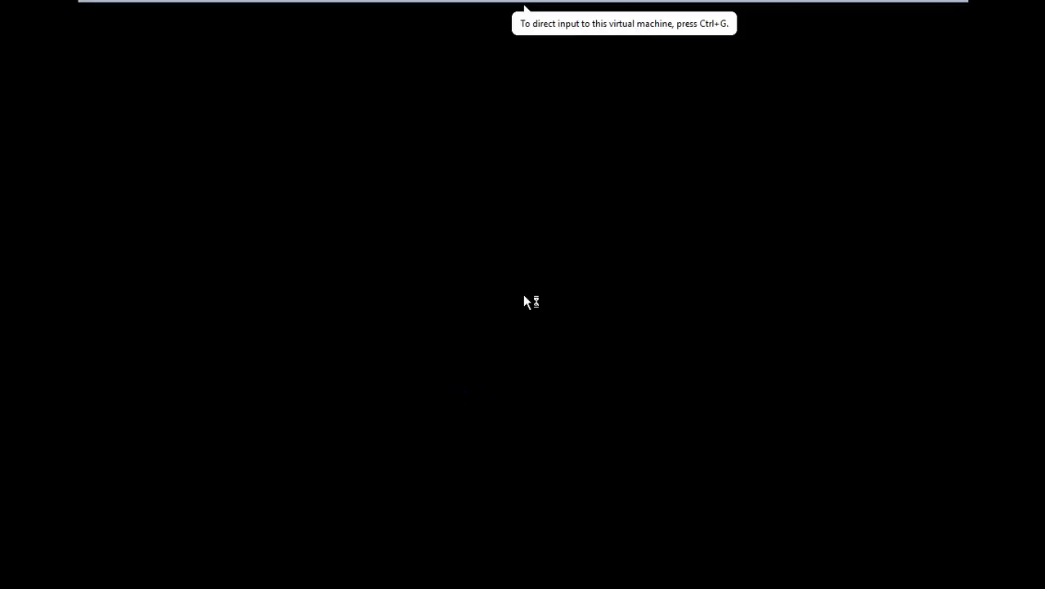
pyautogui.click(633, 437)
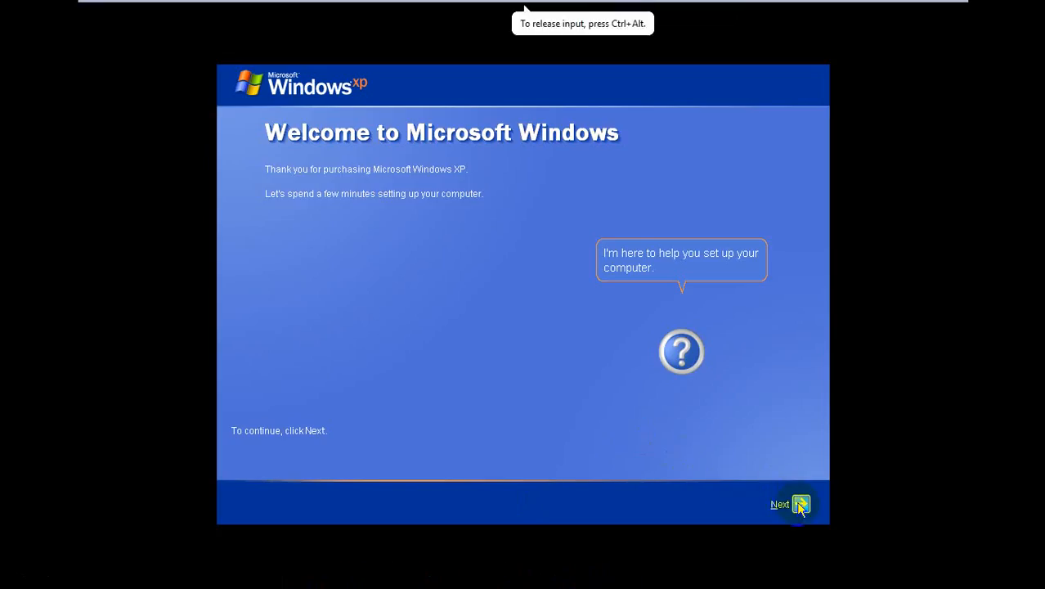
pyautogui.click(801, 506)
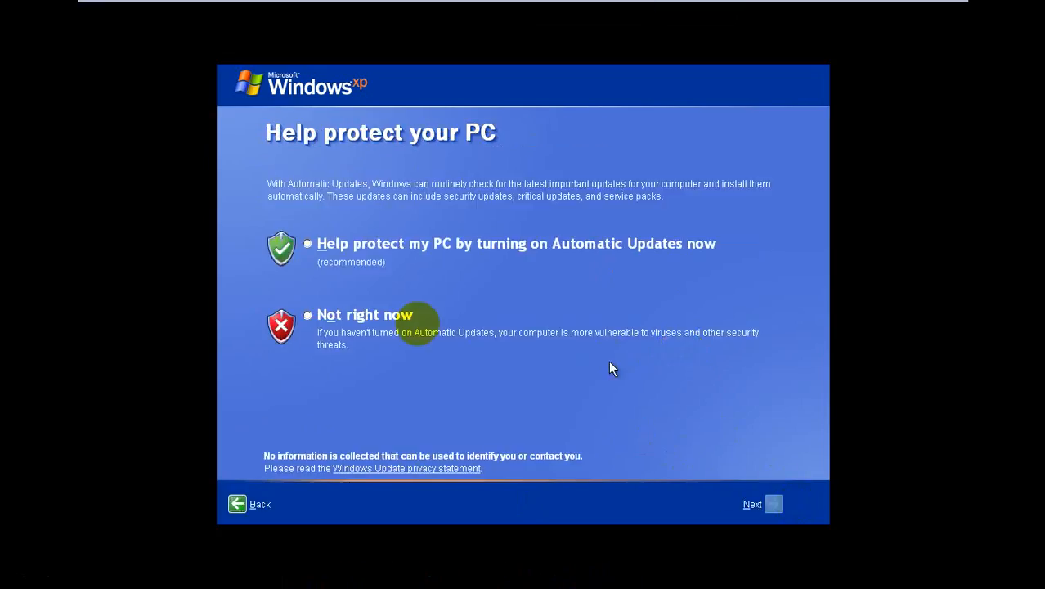
pyautogui.click(309, 315)
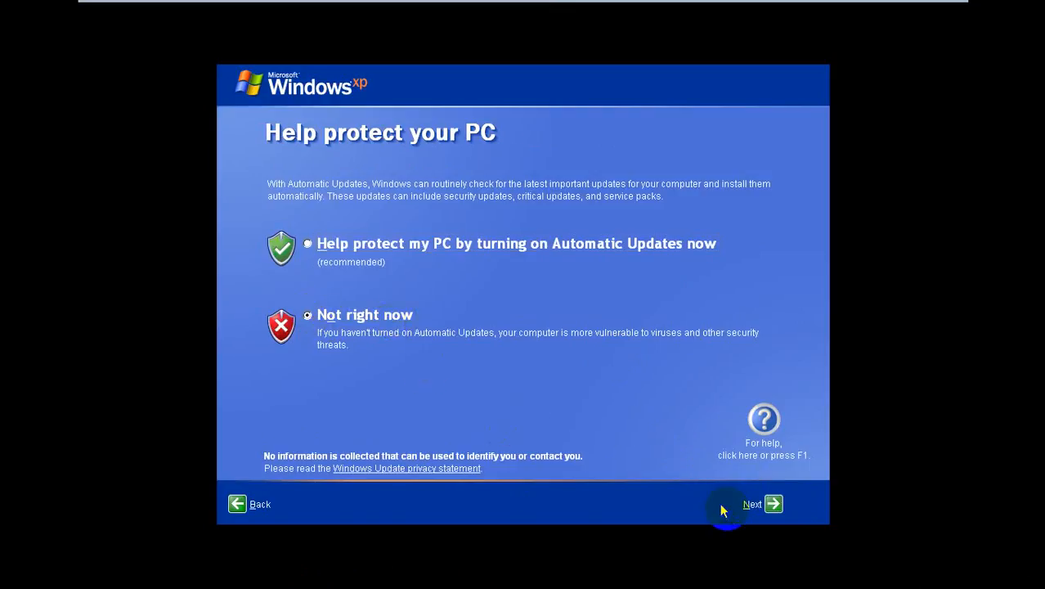
pyautogui.click(759, 505)
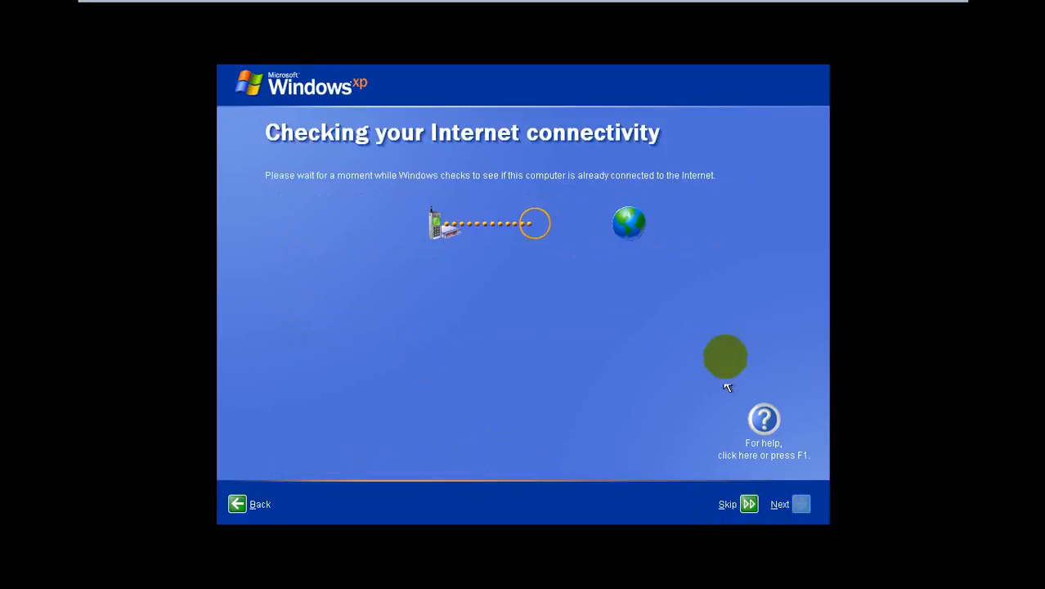
# Skip the Internet connectivity check and decline to register with Microsoft at this time.
pyautogui.click(749, 505)
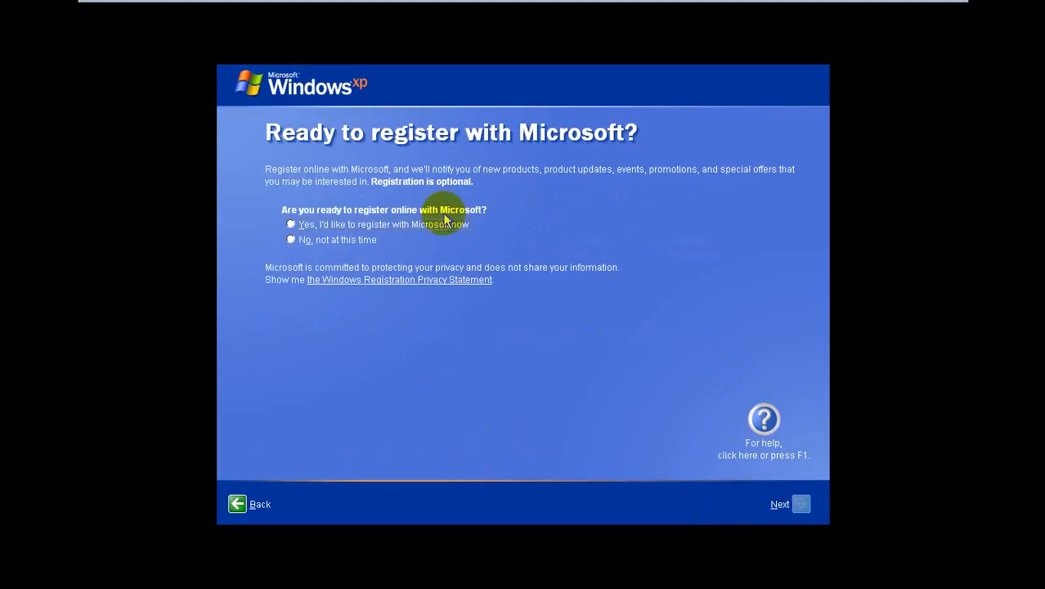
pyautogui.click(361, 242)
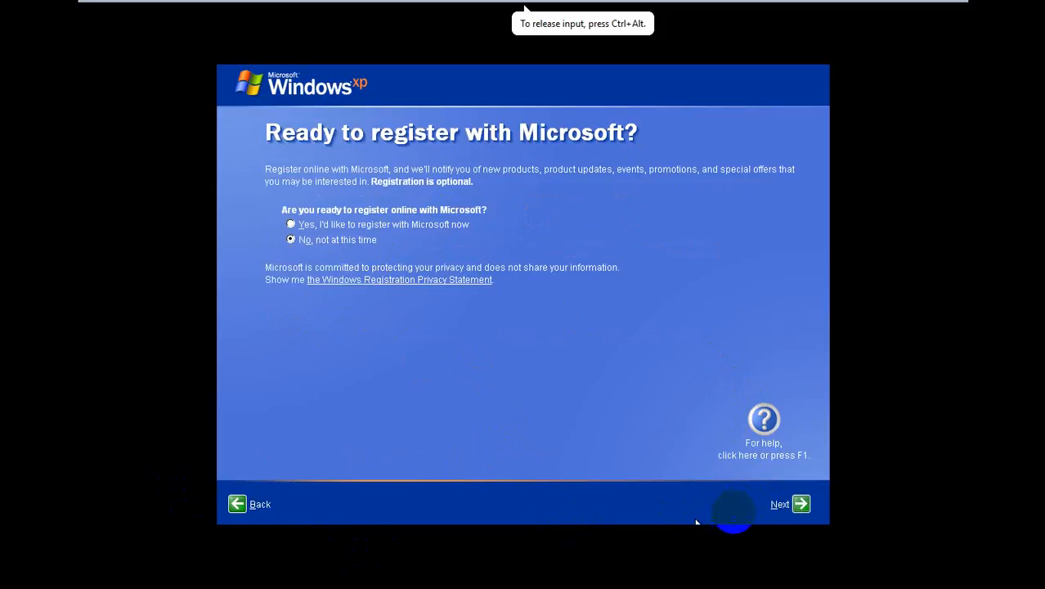
pyautogui.click(796, 509)
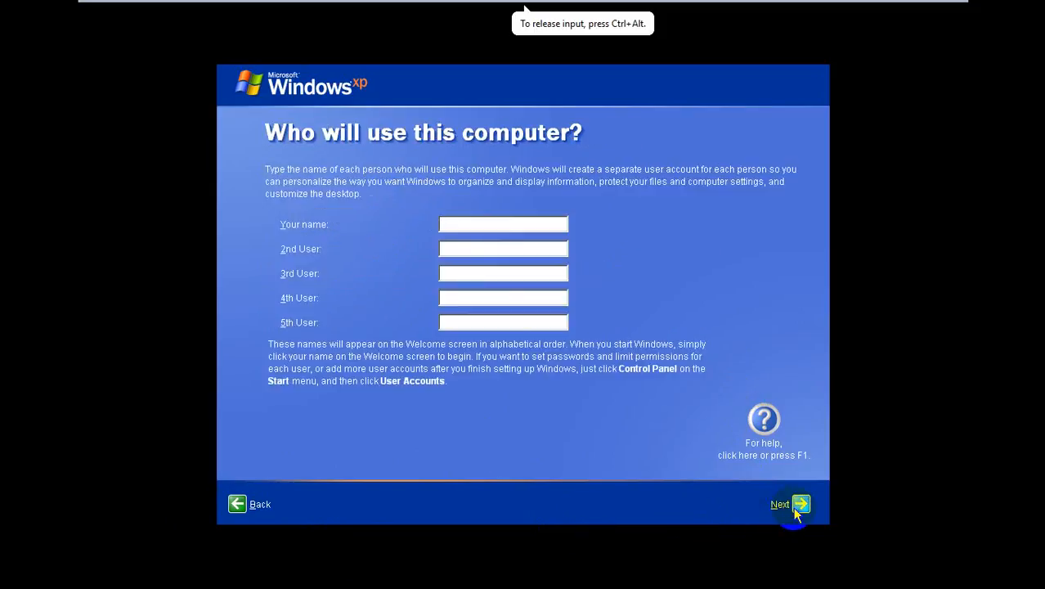
# Enter the user's name as the computer's only account and finish the first-run Windows setup.
pyautogui.click(795, 509)
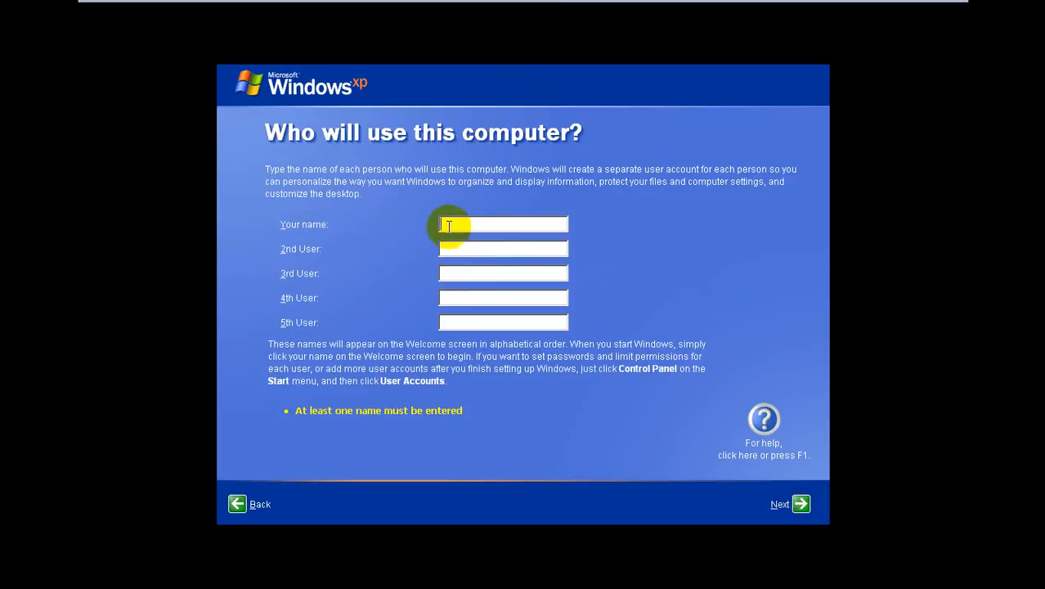
pyautogui.hotkey('ctrl', 'alt')
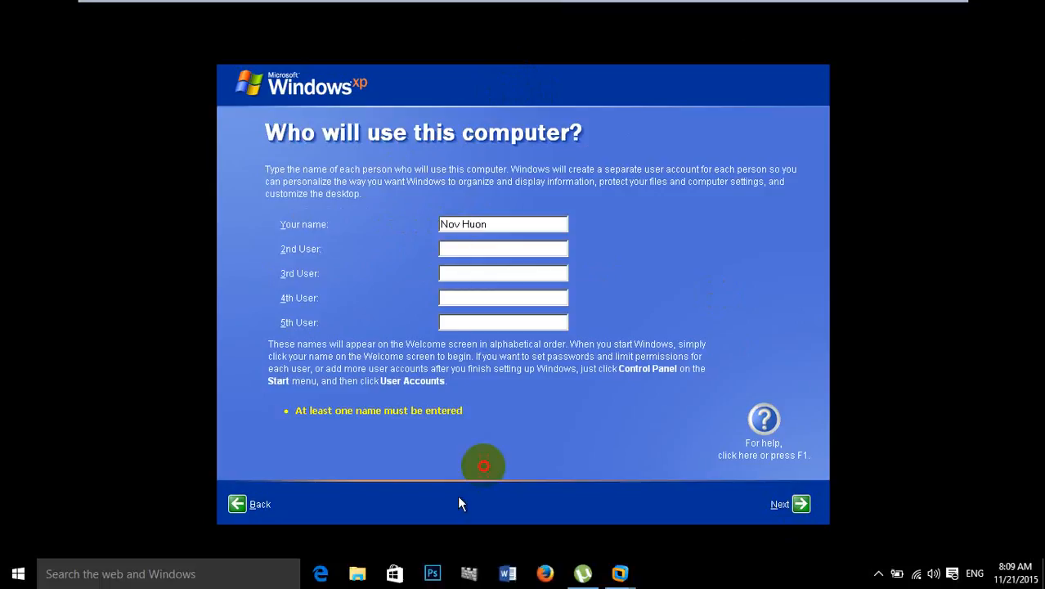
pyautogui.click(474, 229)
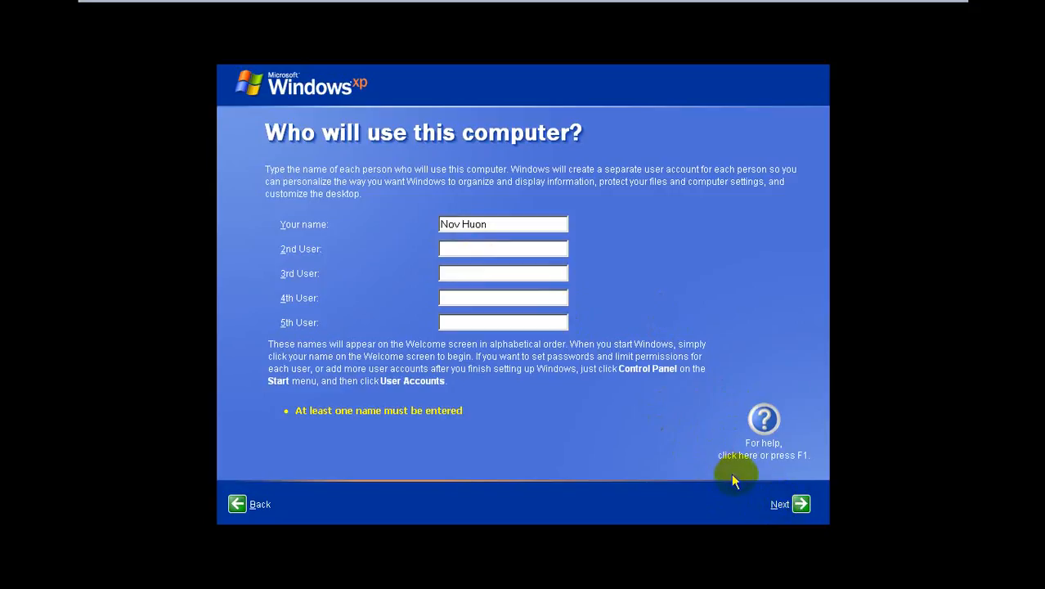
pyautogui.click(796, 505)
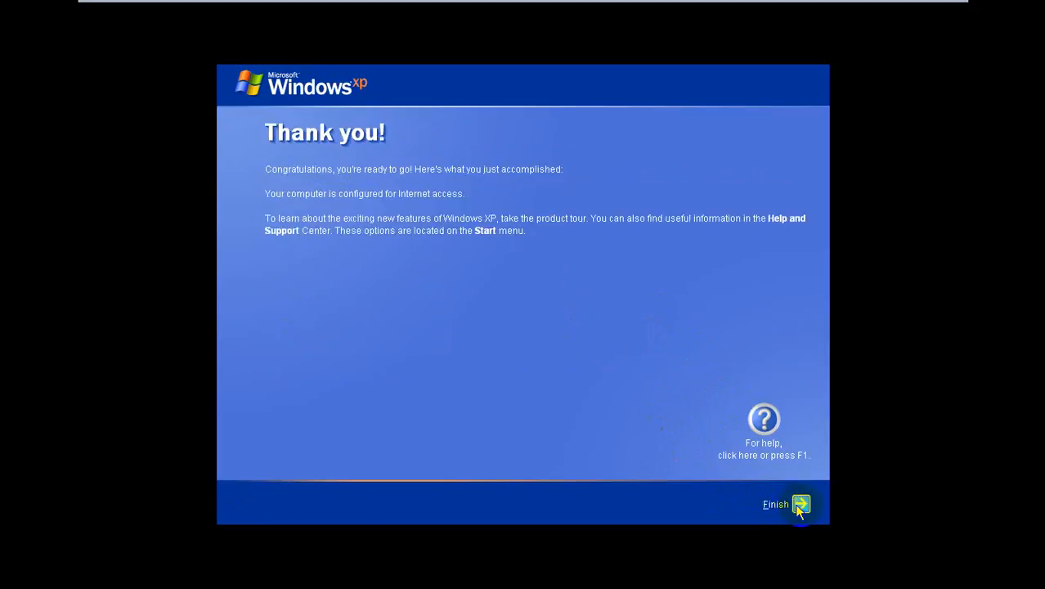
pyautogui.click(800, 506)
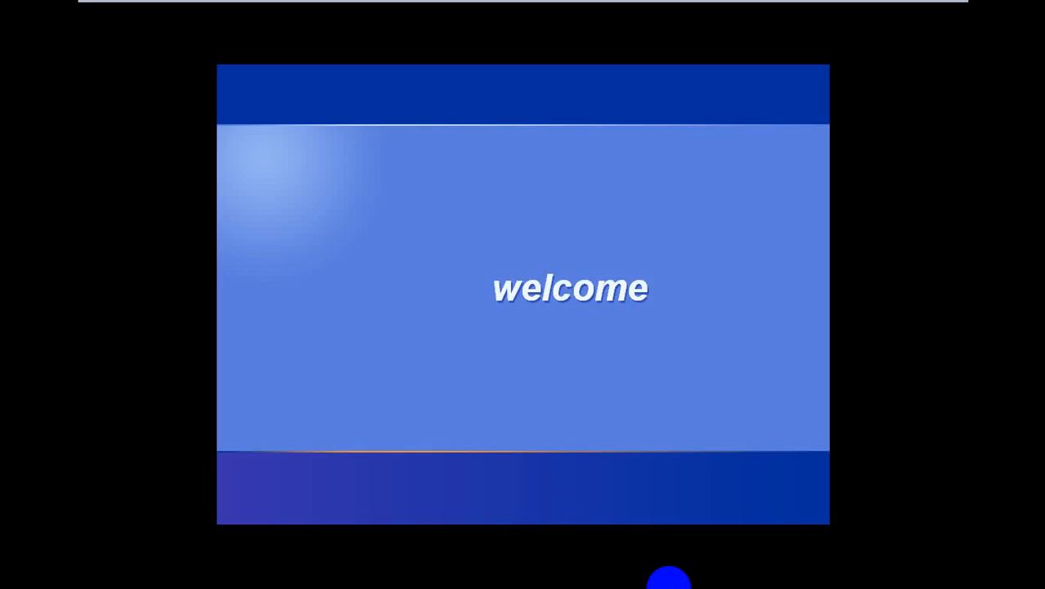
pyautogui.click(556, 271)
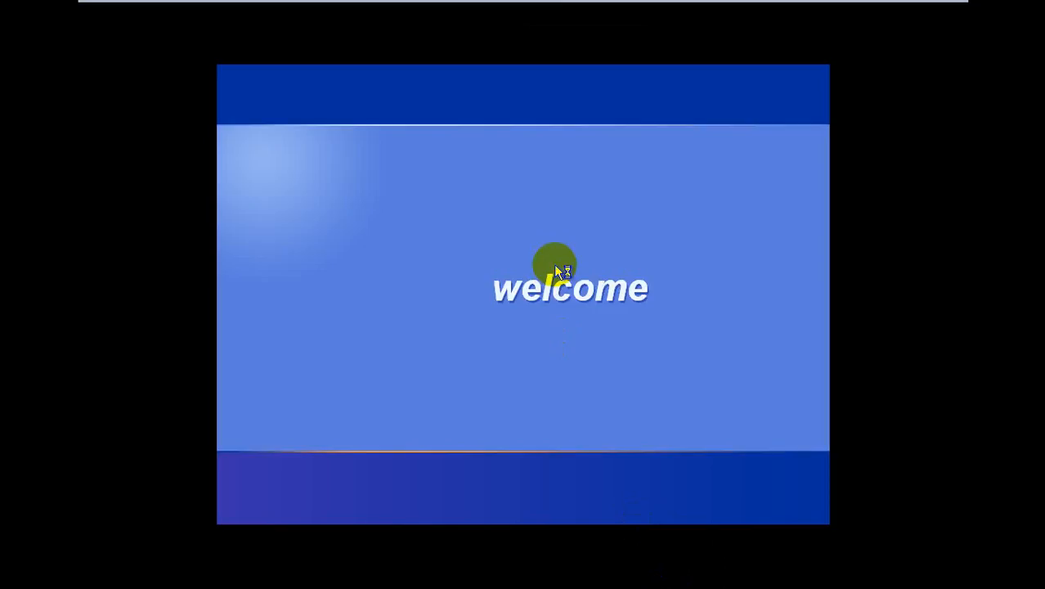
pyautogui.hotkey('ctrl', 'alt')
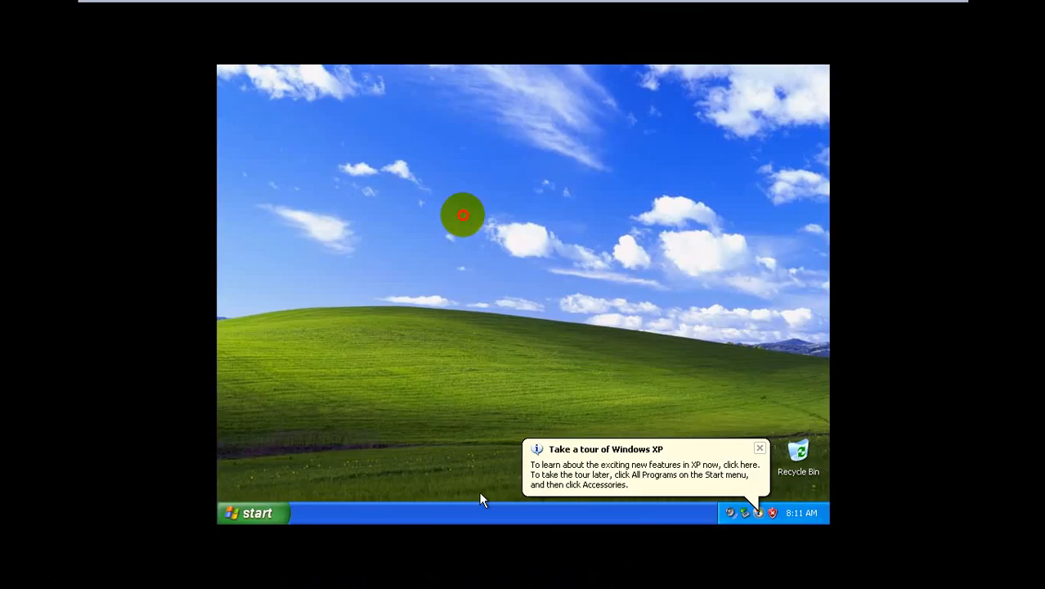
# Show the My Documents, My Computer, My Network Places and Internet Explorer icons on the desktop through the display properties.
pyautogui.click(462, 214)
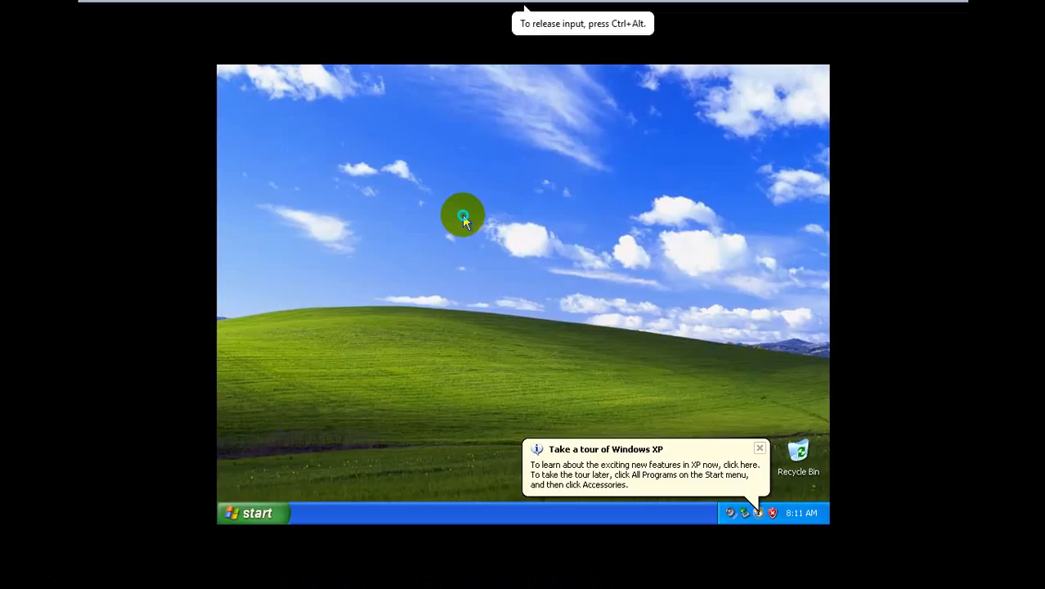
pyautogui.rightClick(462, 214)
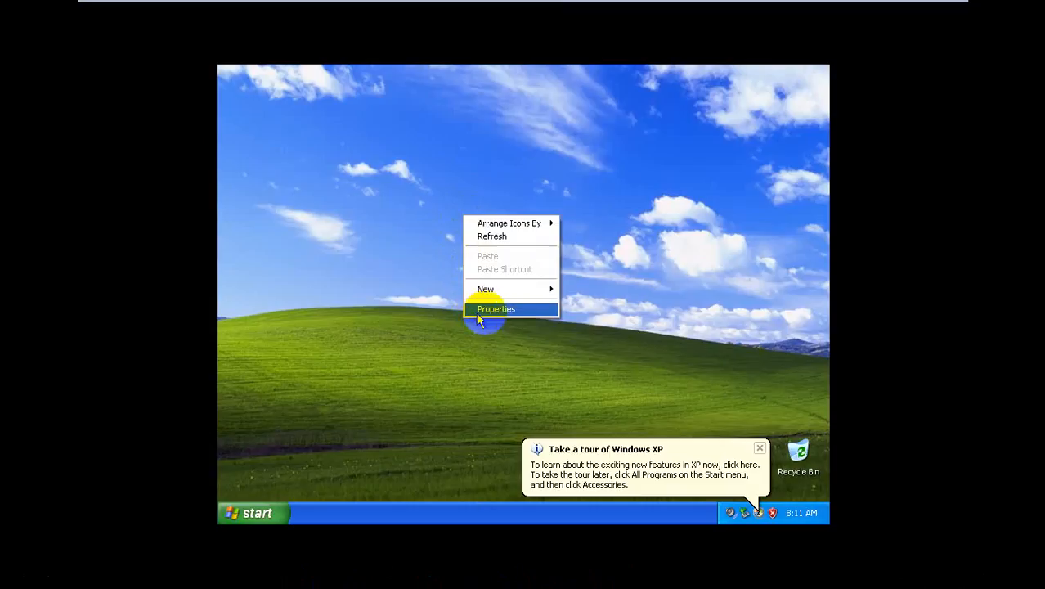
pyautogui.click(522, 315)
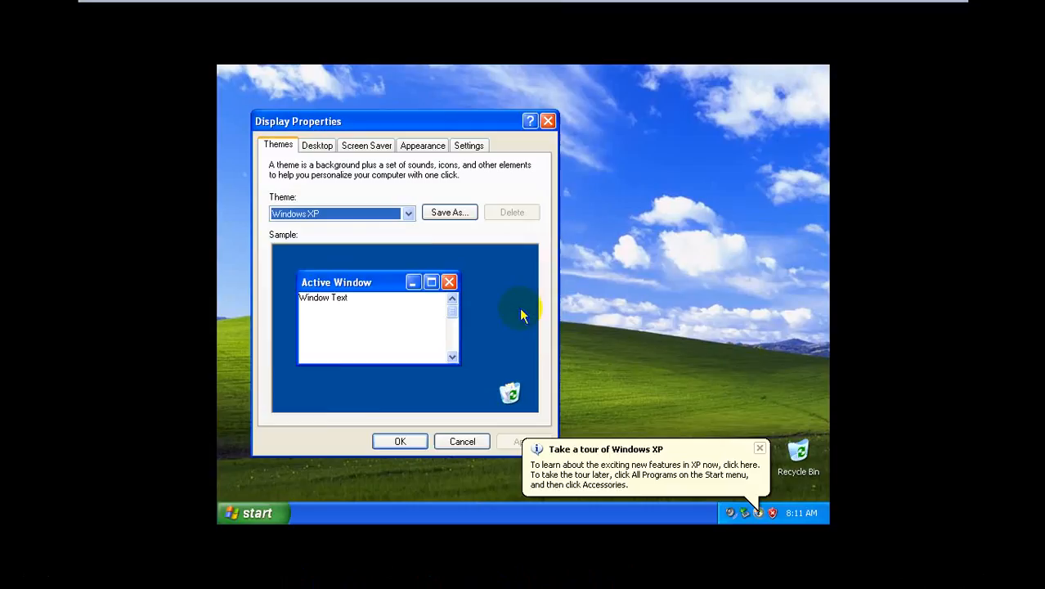
pyautogui.click(323, 146)
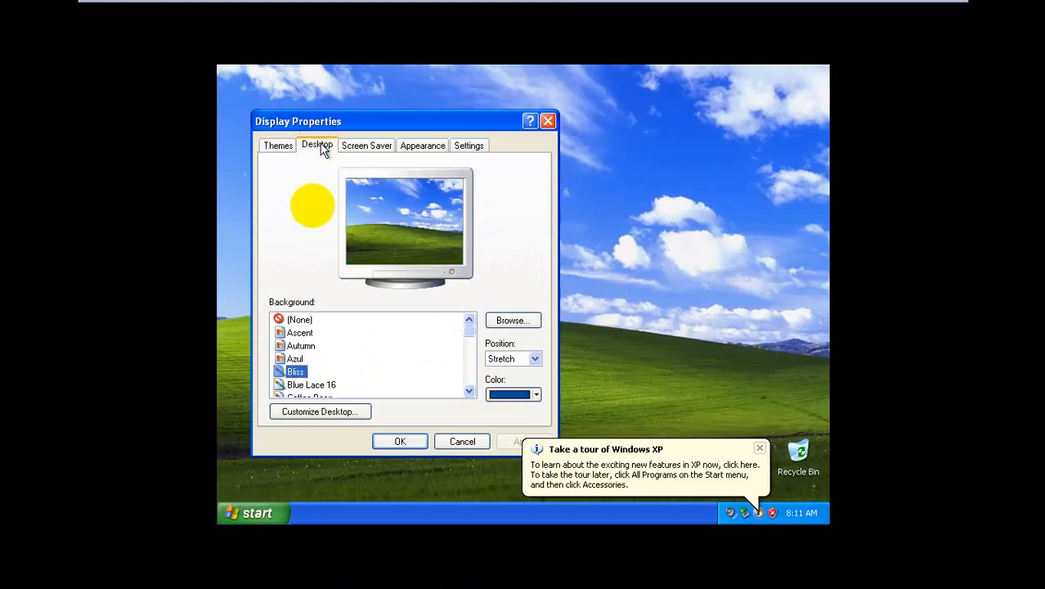
pyautogui.click(334, 413)
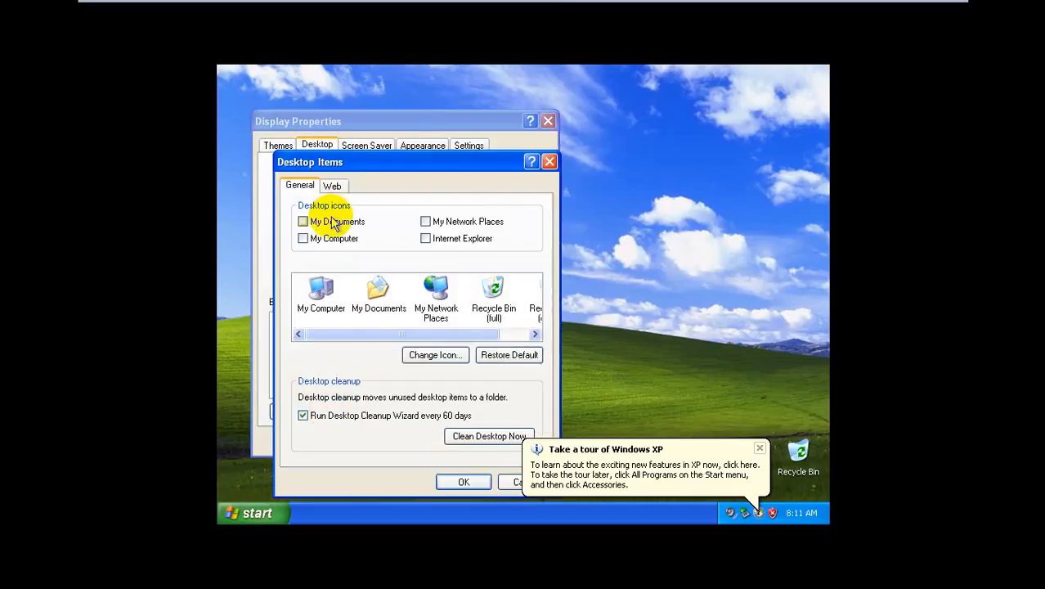
pyautogui.click(334, 223)
pyautogui.click(339, 238)
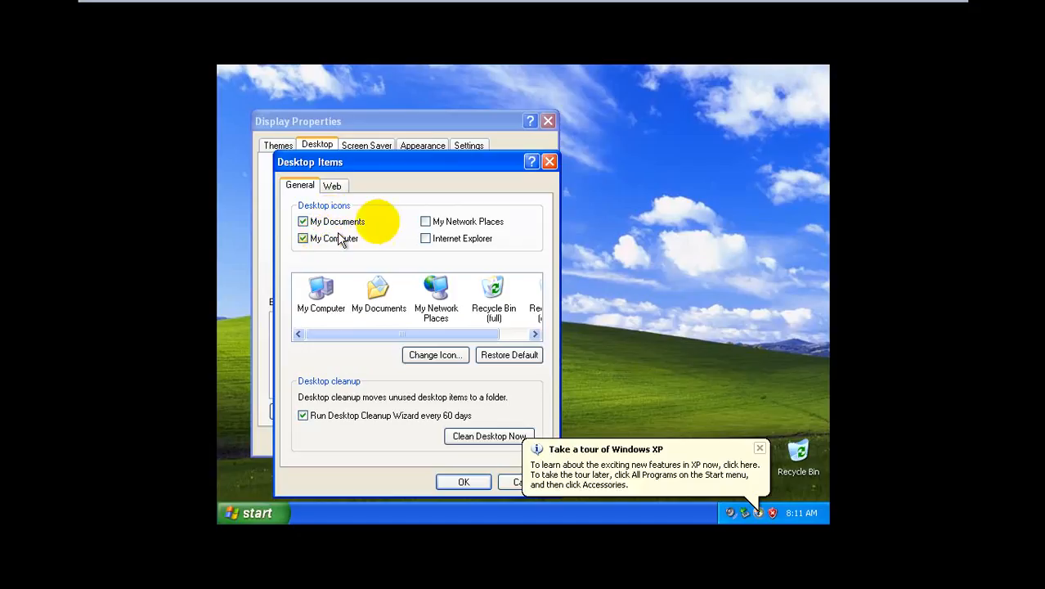
pyautogui.click(425, 223)
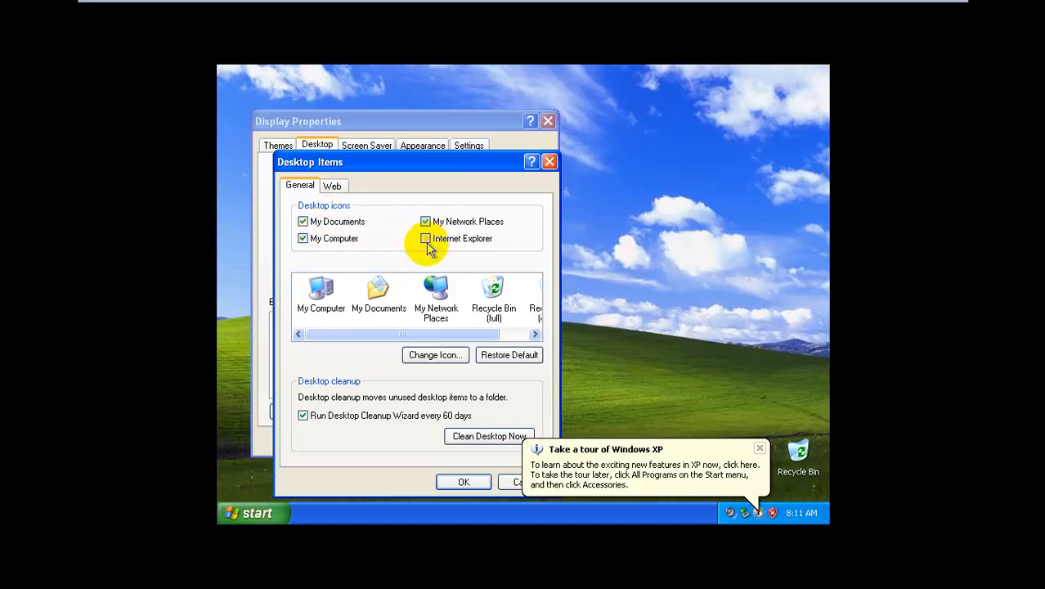
pyautogui.click(426, 239)
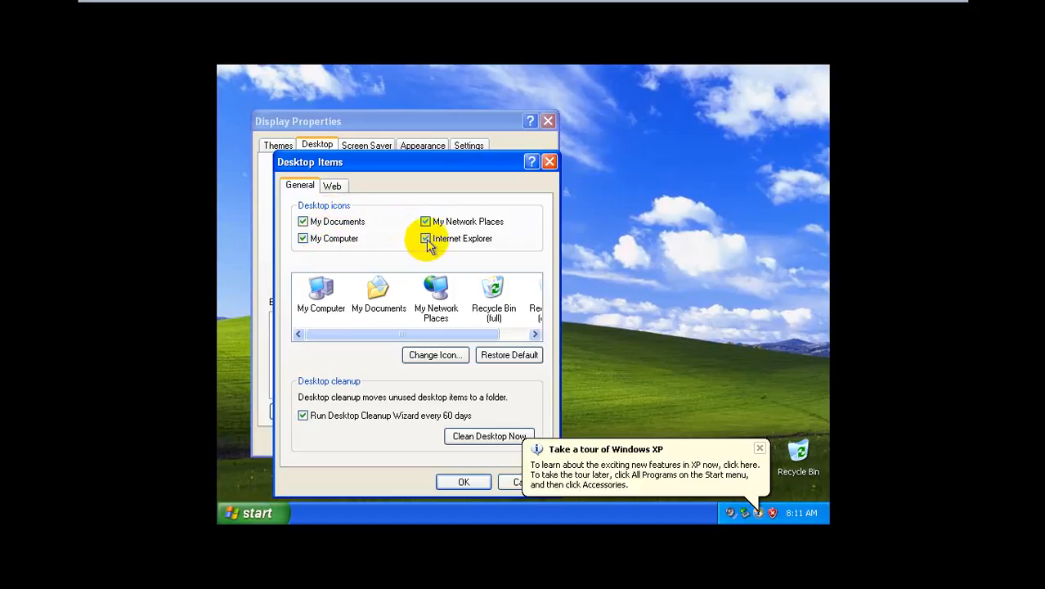
pyautogui.click(466, 482)
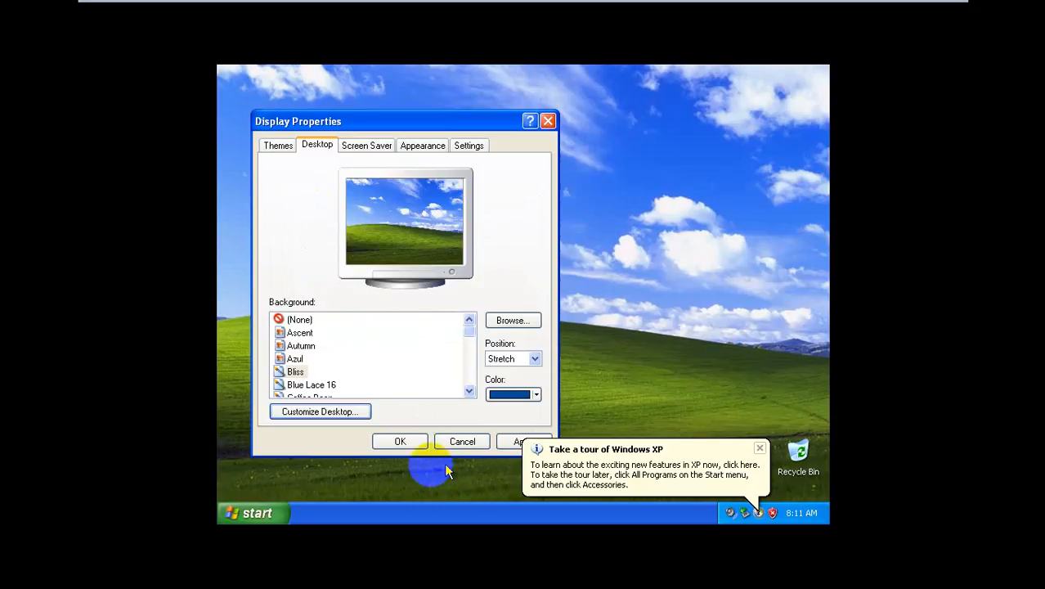
pyautogui.click(414, 441)
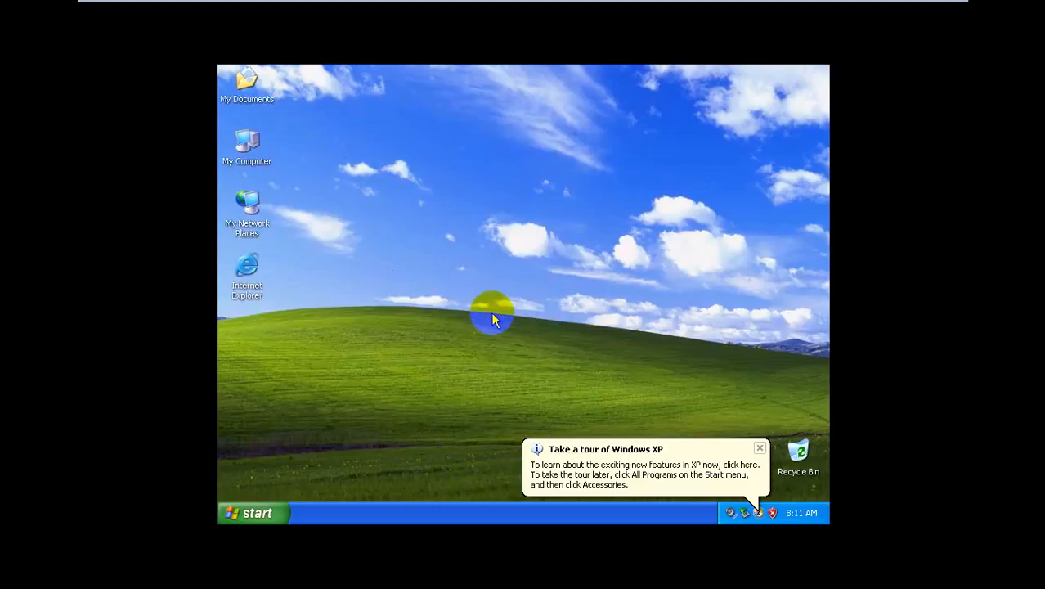
# Move the Recycle Bin icon directly below the Internet Explorer icon and refresh the desktop.
pyautogui.moveTo(798, 450); pyautogui.dragTo(466, 380)
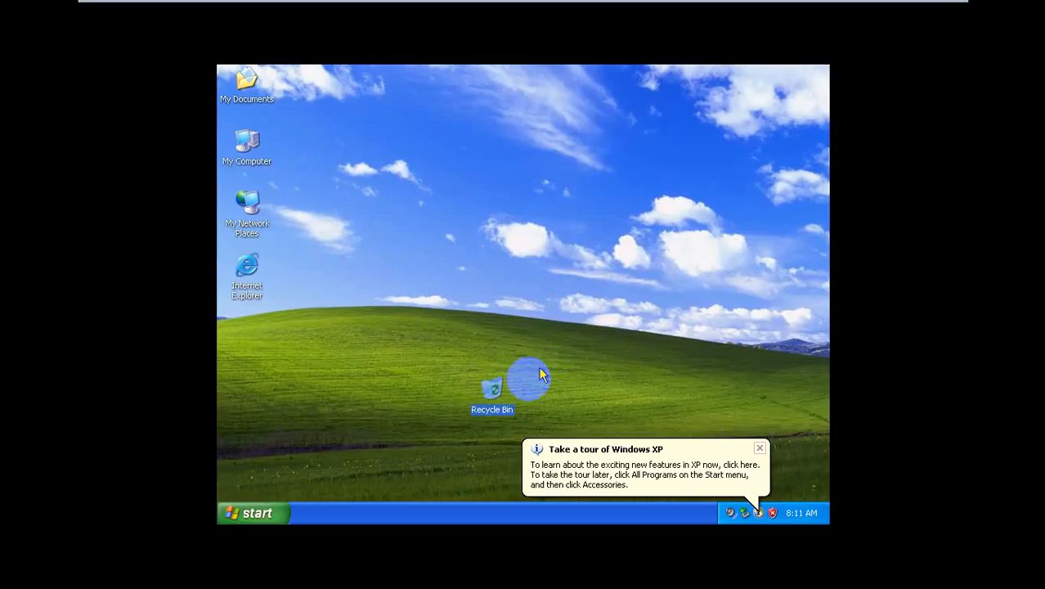
pyautogui.moveTo(490, 395); pyautogui.dragTo(231, 335)
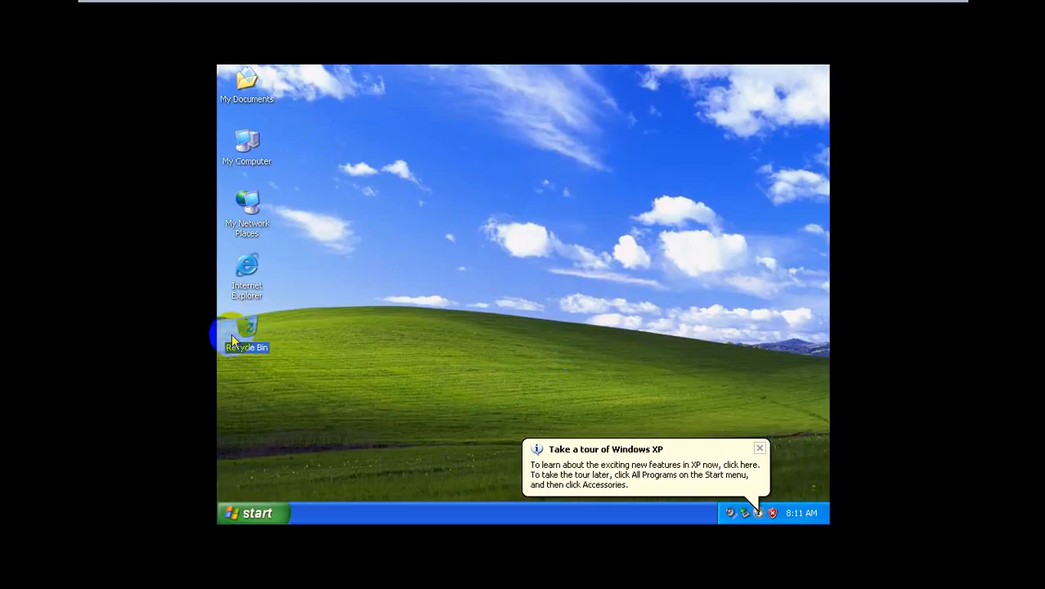
pyautogui.rightClick(418, 121)
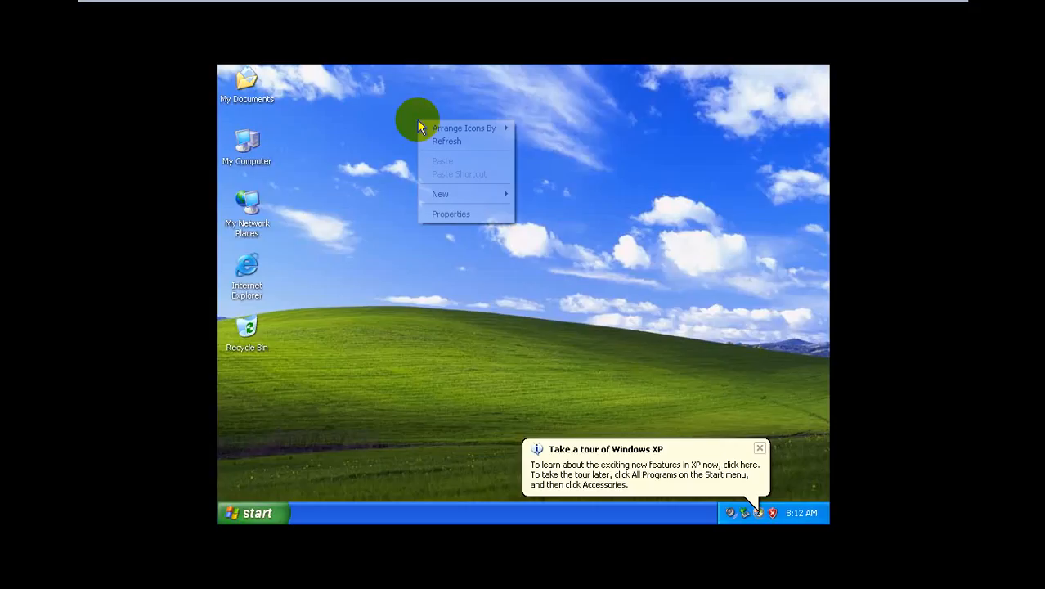
pyautogui.click(436, 141)
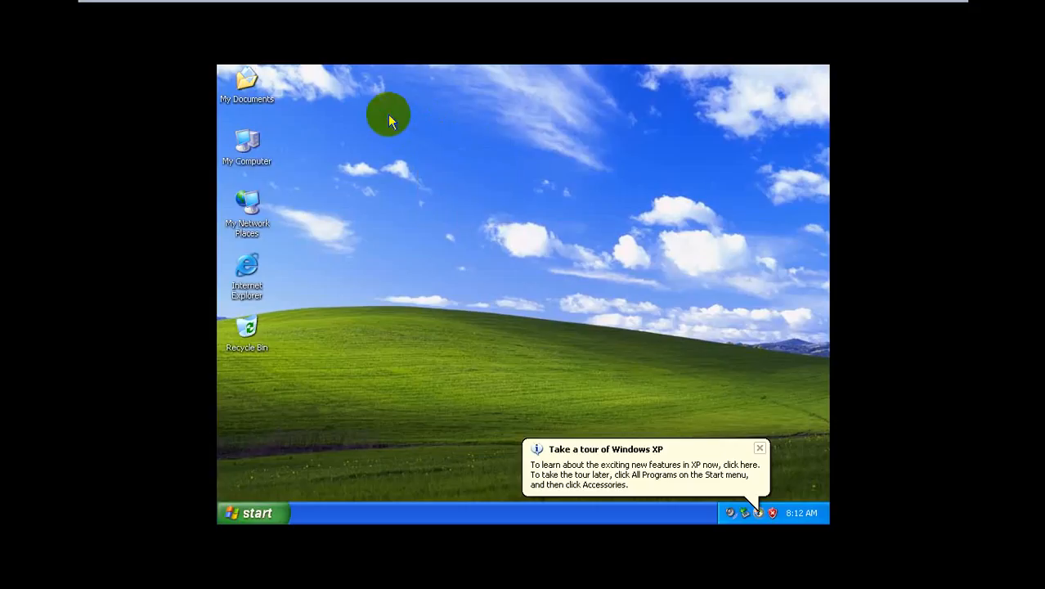
pyautogui.rightClick(389, 116)
pyautogui.click(408, 134)
# Release the mouse and keyboard input from the Windows XP virtual machine back to the host.
pyautogui.click(446, 401)
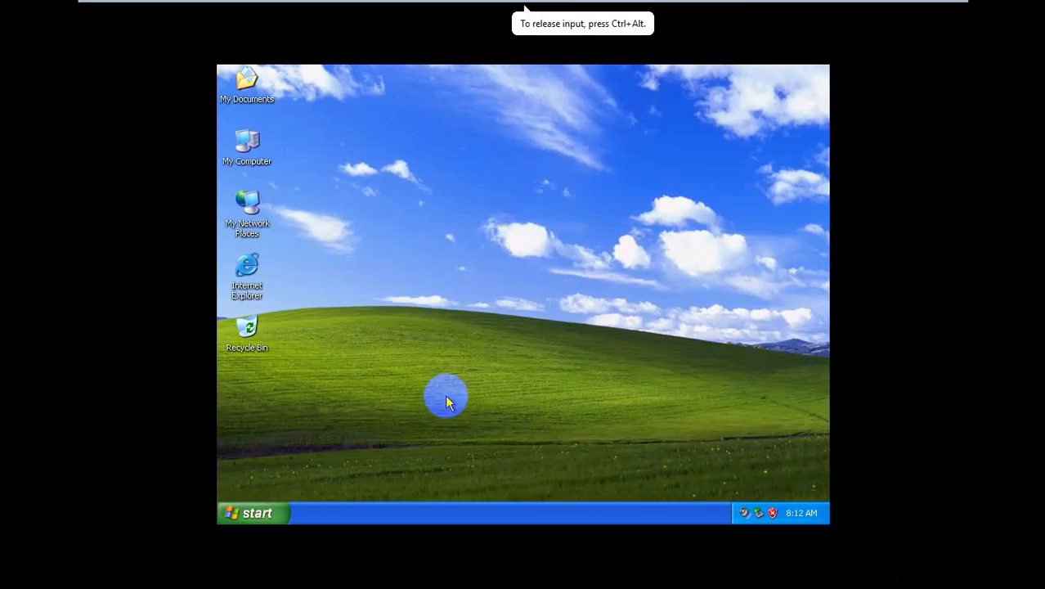
pyautogui.hotkey('ctrl', 'alt')
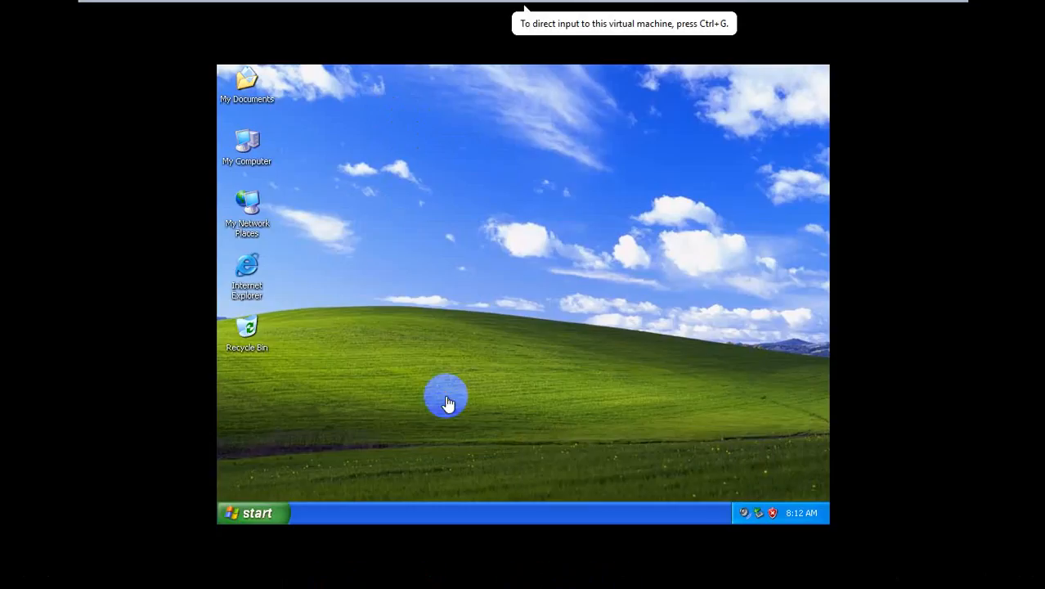